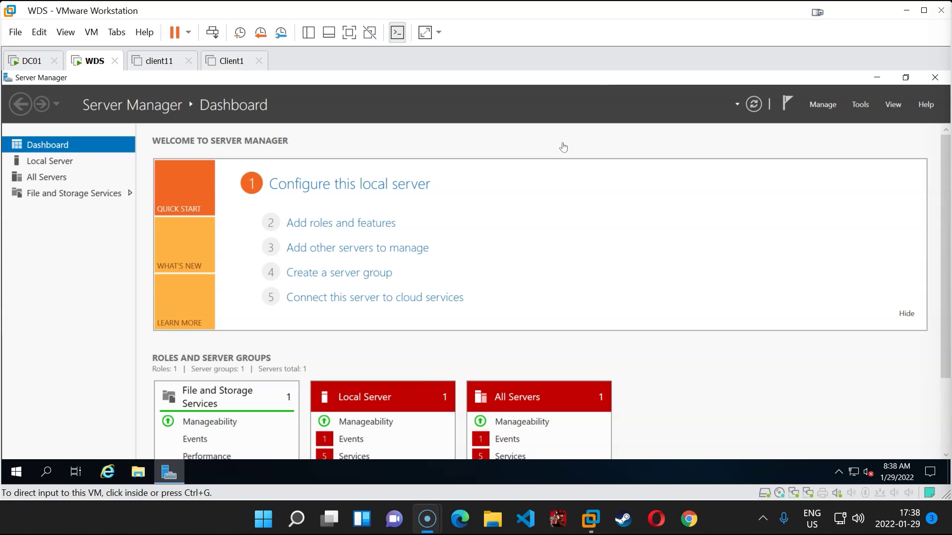
- Switch from the WDS virtual machine to DC01 and back to WDS
{"action": "left_click", "coordinate": [488, 148]}
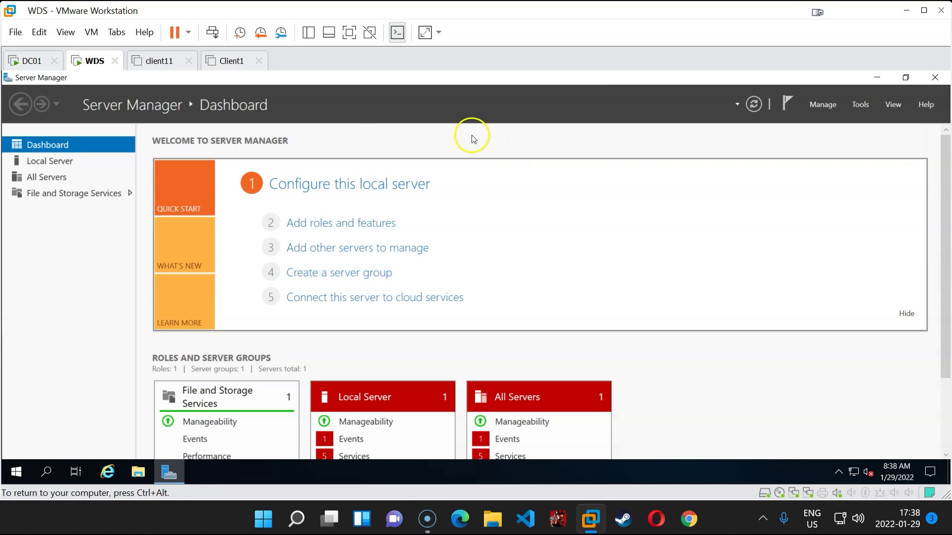
{"action": "left_click", "coordinate": [29, 61]}
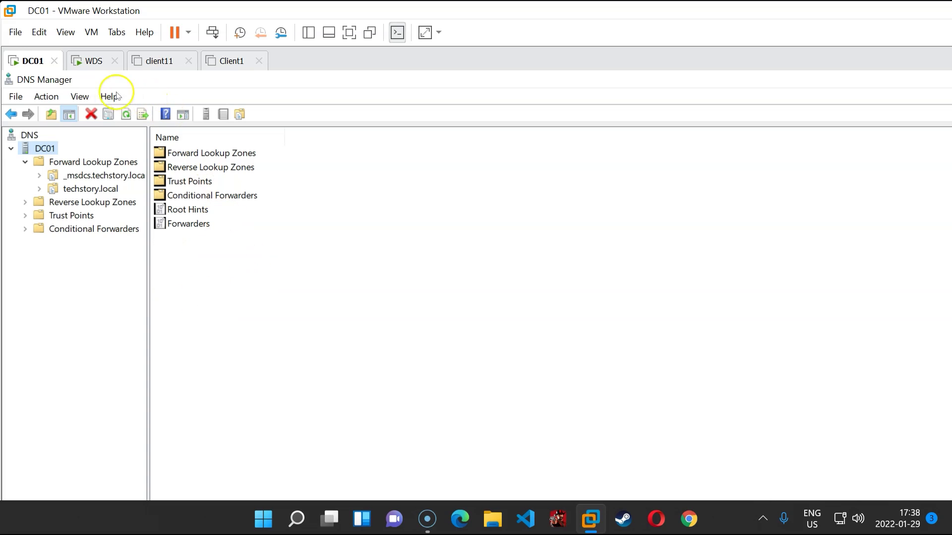
{"action": "left_click", "coordinate": [92, 61]}
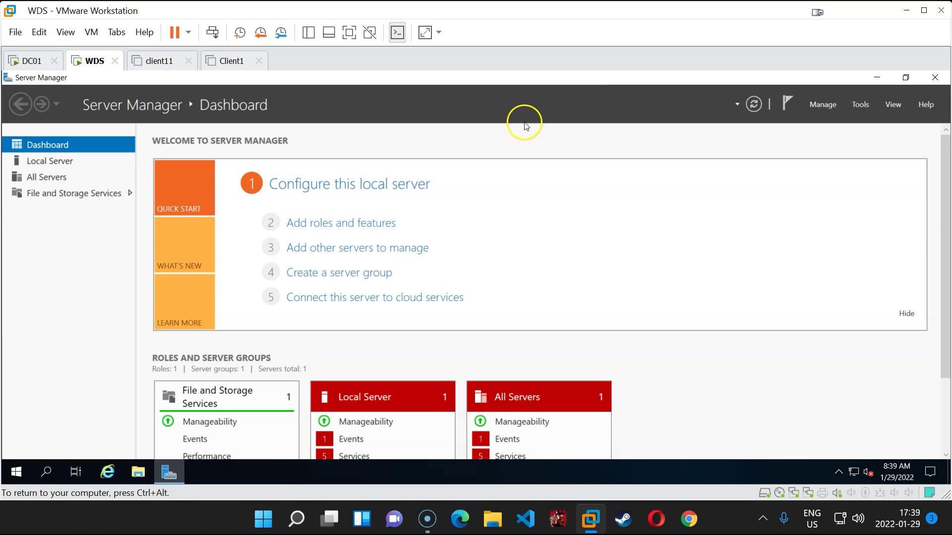
- In Add Roles and Features, select DHCP Server and Windows Deployment Services with their required features
{"action": "left_click", "coordinate": [325, 223]}
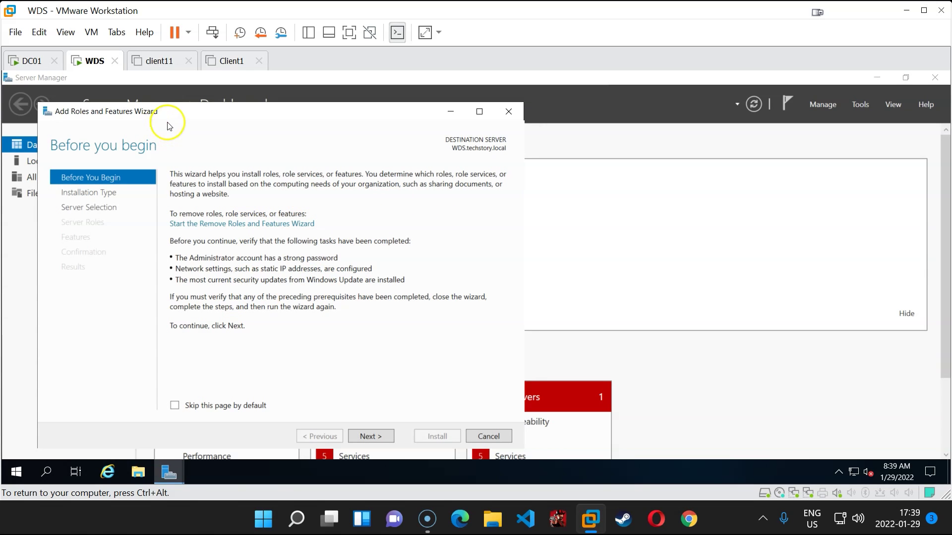
{"action": "left_click_drag", "start_coordinate": [182, 113], "coordinate": [394, 132]}
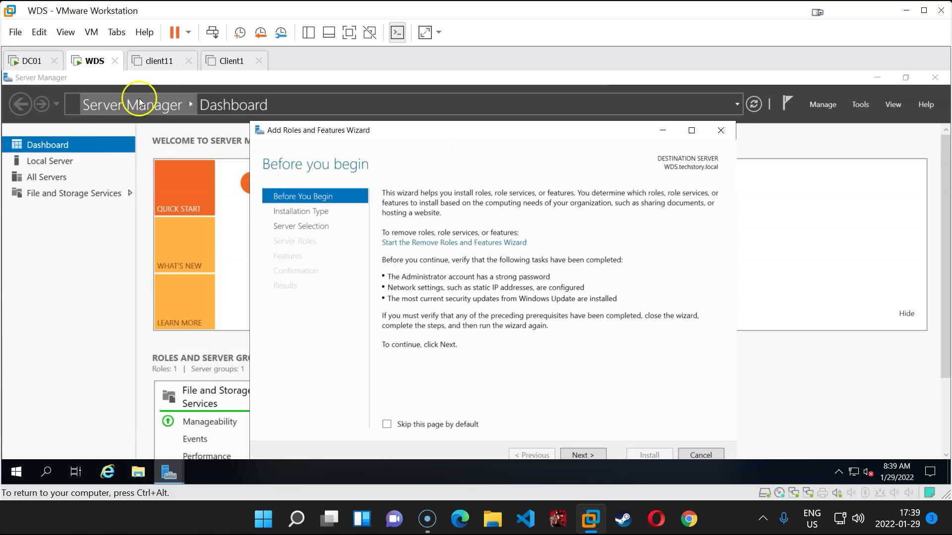
{"action": "left_click", "coordinate": [583, 455]}
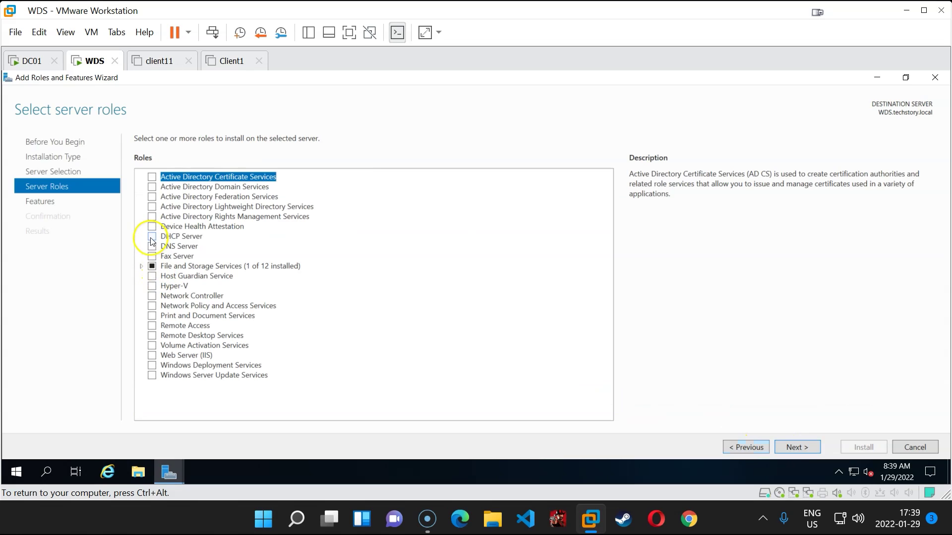
{"action": "left_click", "coordinate": [151, 239]}
{"action": "left_click", "coordinate": [526, 368]}
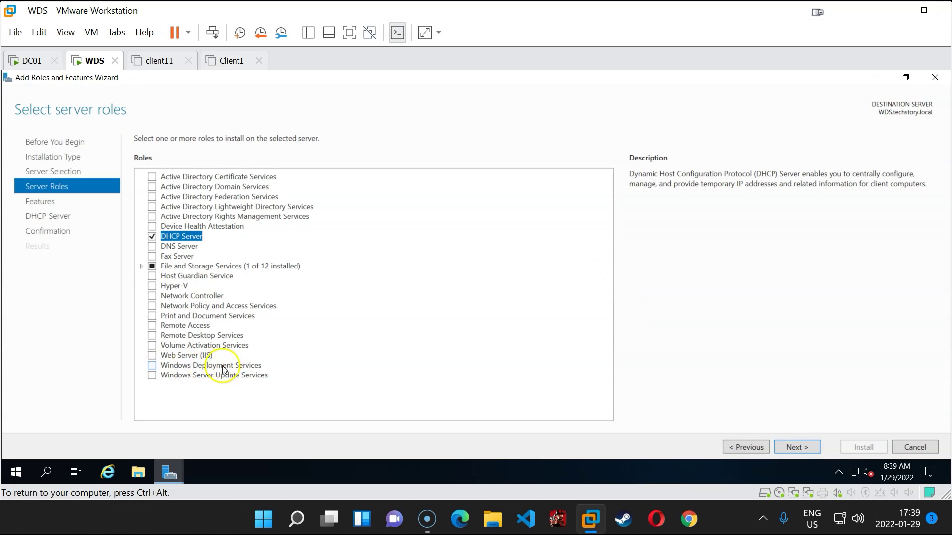
{"action": "left_click", "coordinate": [161, 369]}
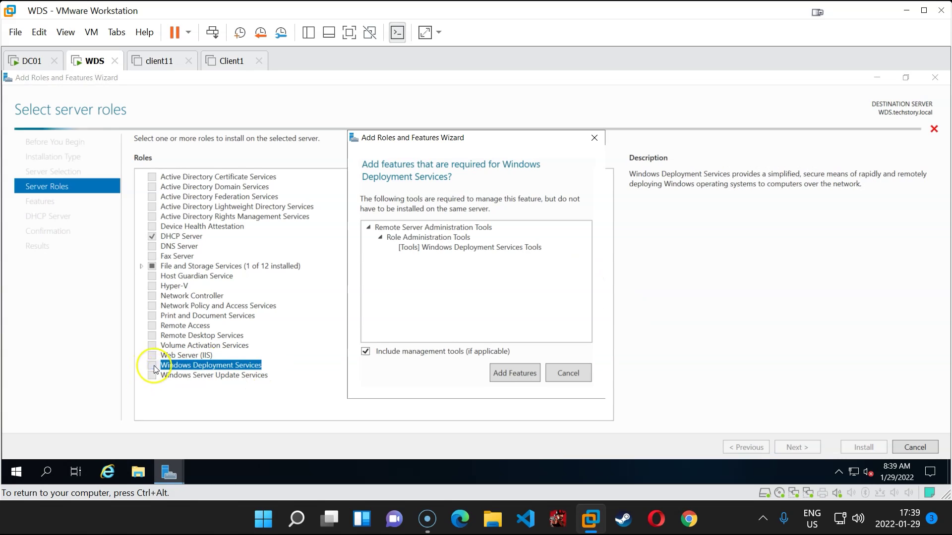
{"action": "left_click", "coordinate": [520, 373]}
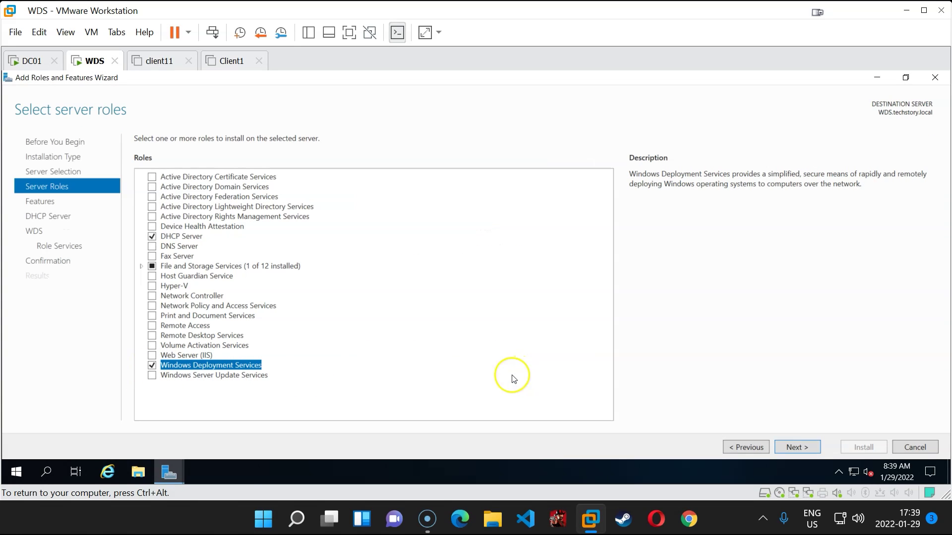
- Advance through the features and role pages to confirmation and enable automatic restart
{"action": "left_click", "coordinate": [812, 446]}
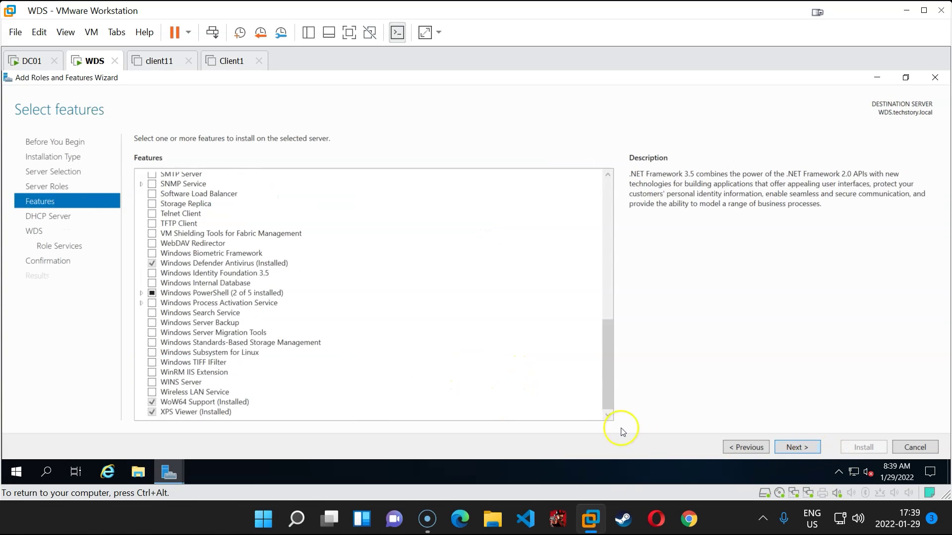
{"action": "left_click", "coordinate": [802, 447]}
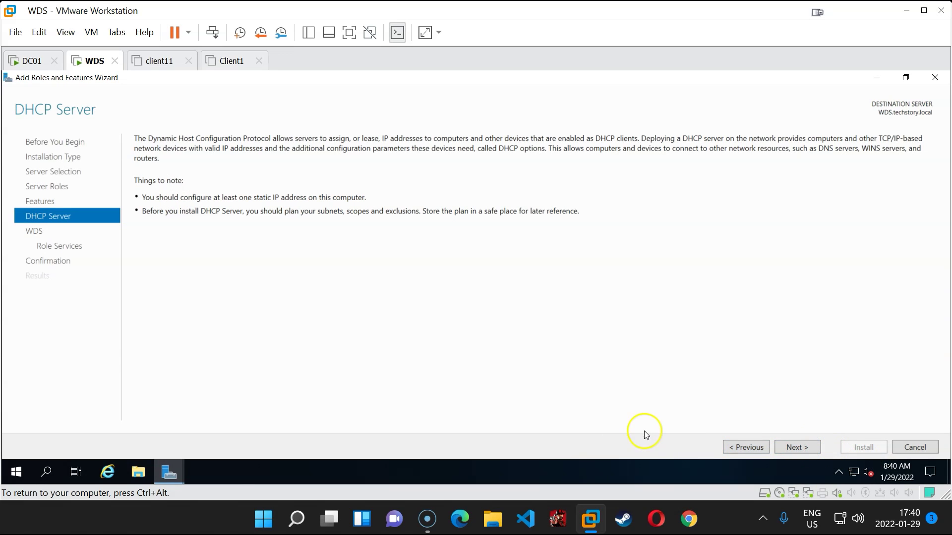
{"action": "left_click", "coordinate": [796, 447]}
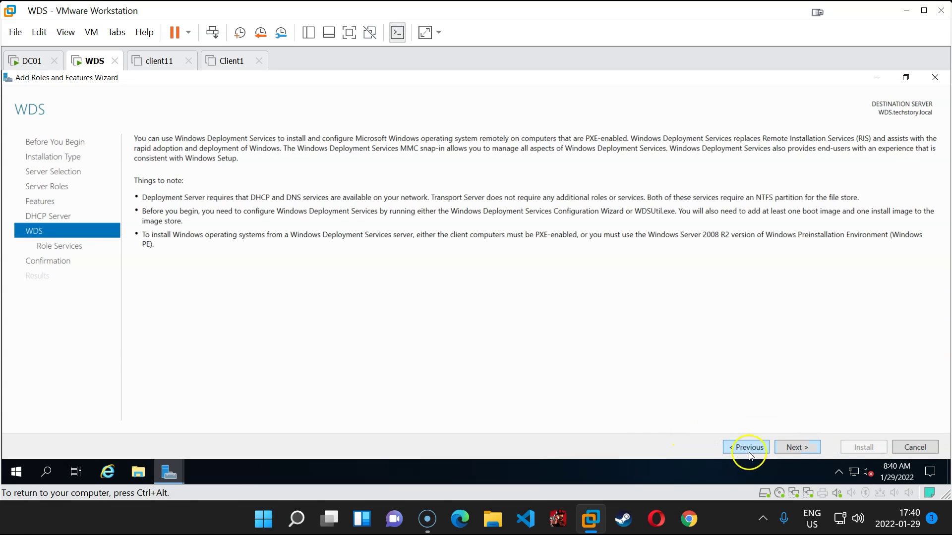
{"action": "left_click", "coordinate": [796, 447]}
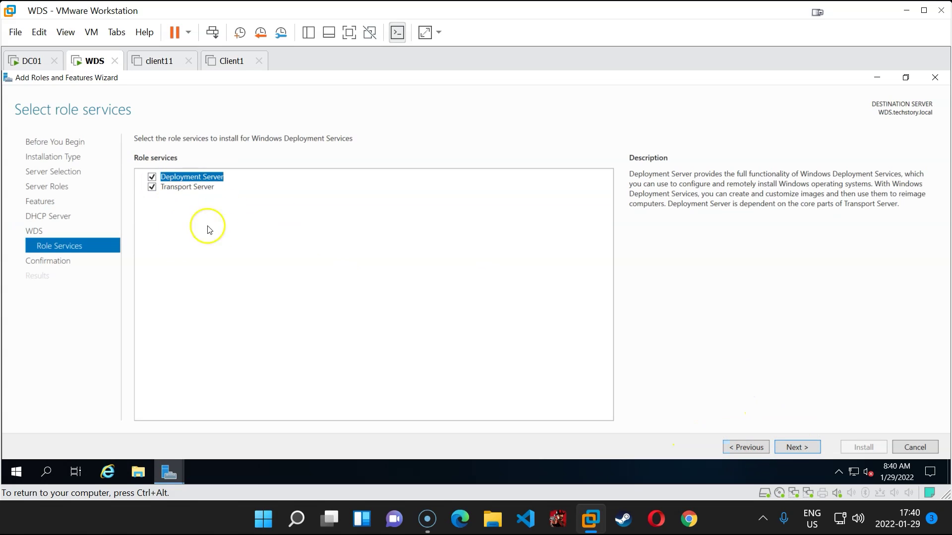
{"action": "left_click", "coordinate": [799, 447]}
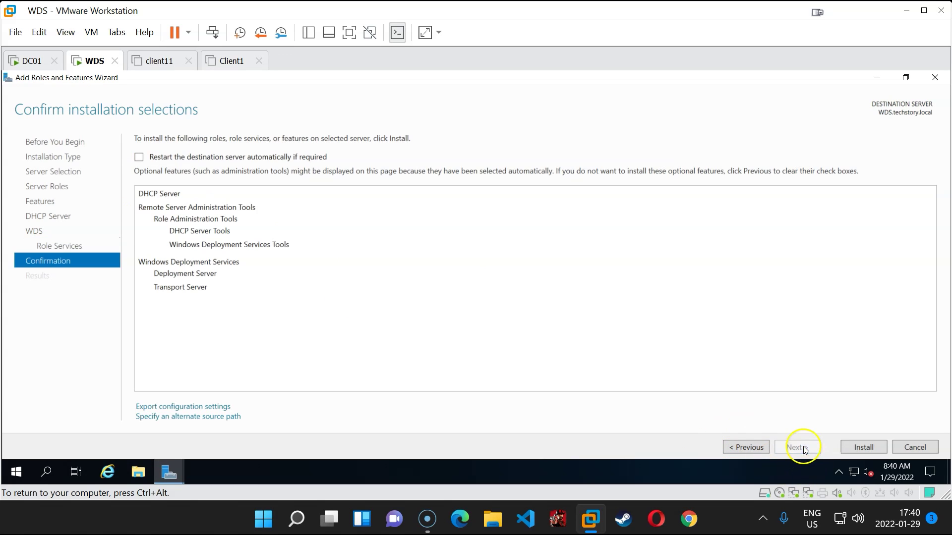
{"action": "left_click", "coordinate": [159, 157]}
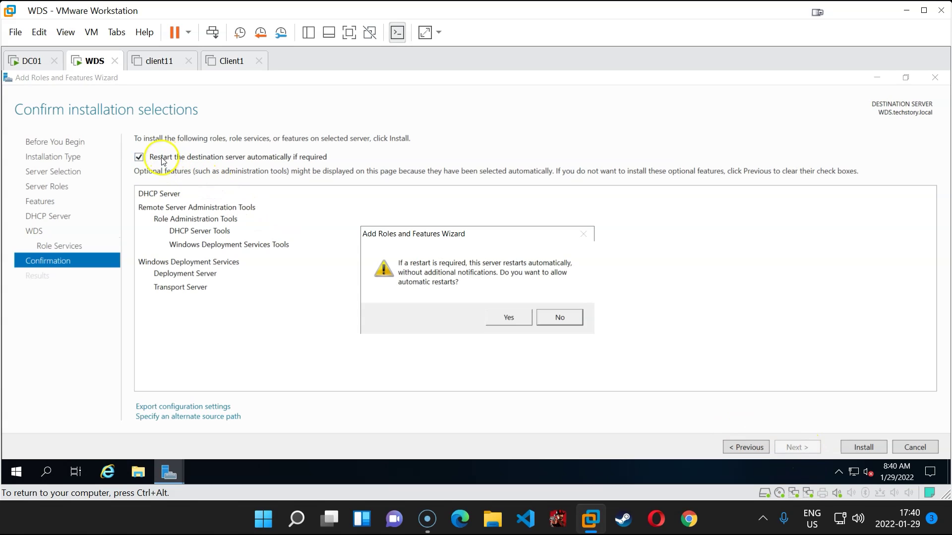
- Confirm automatic restarts and install the DHCP Server and Windows Deployment Services roles
{"action": "left_click", "coordinate": [519, 319]}
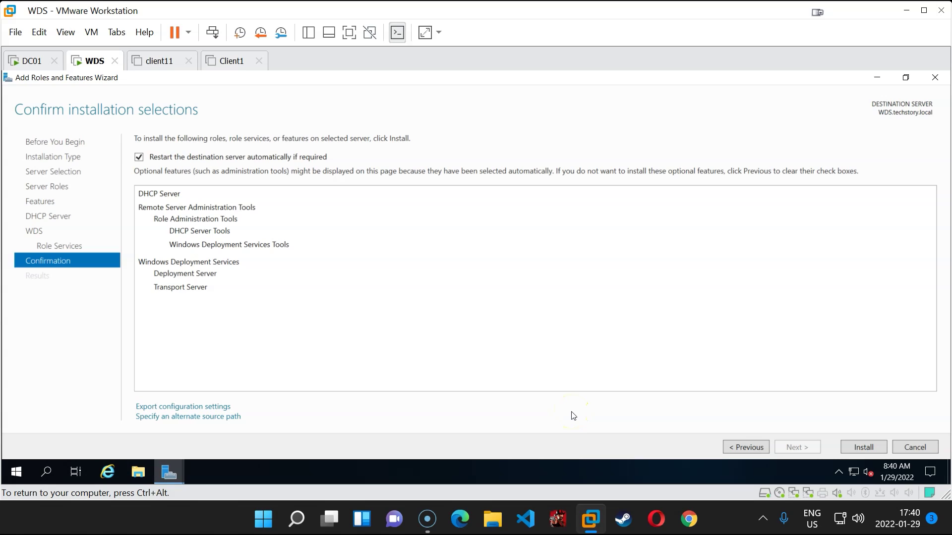
{"action": "left_click", "coordinate": [864, 447]}
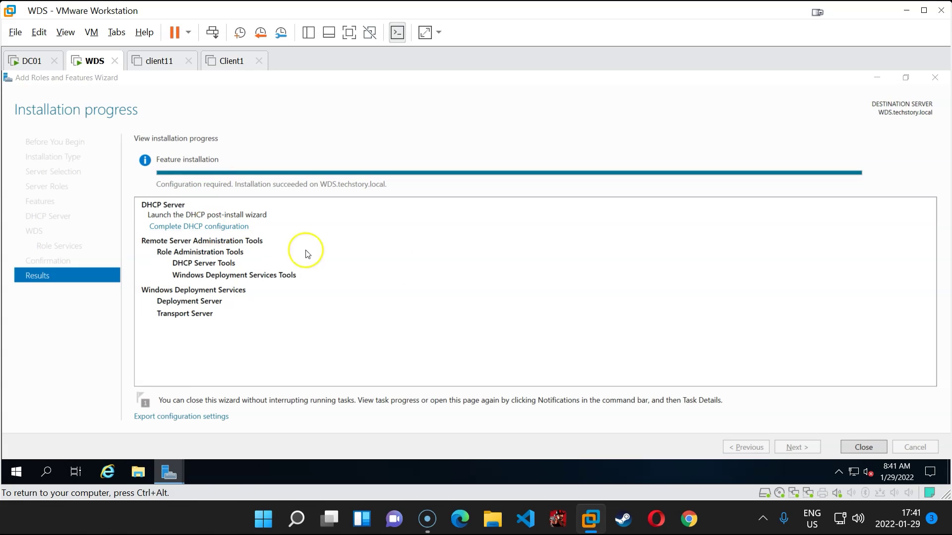
- Close the finished wizard, review notifications and Tools, then restart the server from Start
{"action": "left_click", "coordinate": [864, 447]}
{"action": "left_click", "coordinate": [789, 105]}
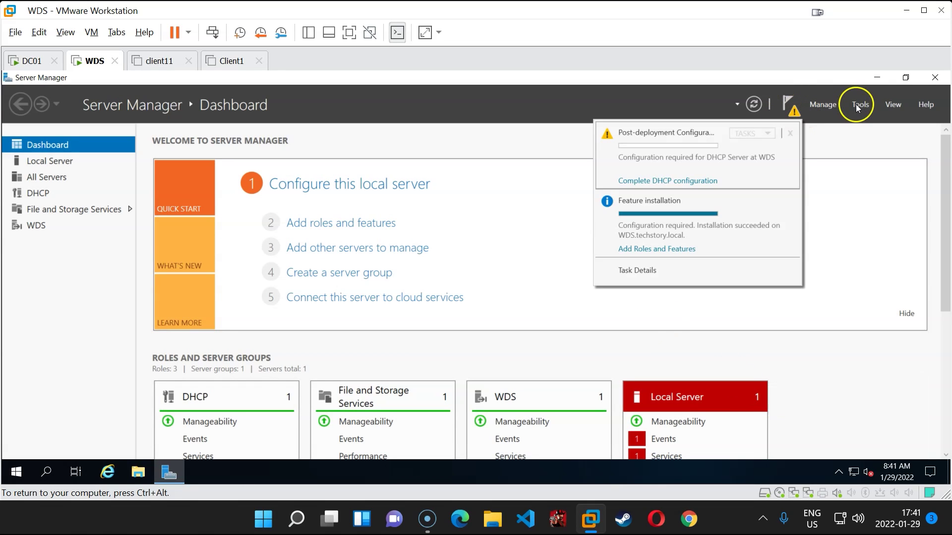
{"action": "left_click", "coordinate": [859, 105]}
{"action": "scroll", "coordinate": [838, 367], "scroll_direction": "up", "scroll_amount": 1}
{"action": "scroll", "coordinate": [833, 379], "scroll_direction": "down", "scroll_amount": 3}
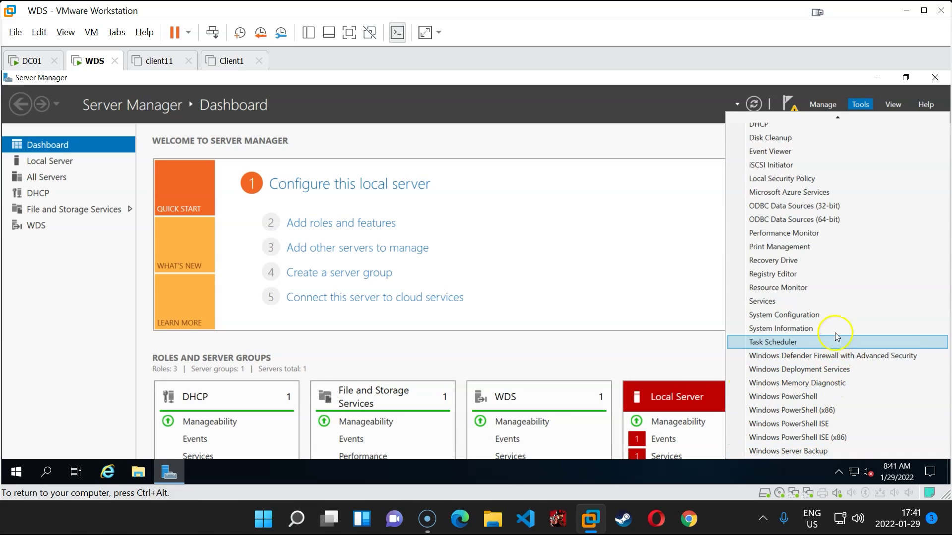
{"action": "scroll", "coordinate": [836, 328], "scroll_direction": "up", "scroll_amount": 2}
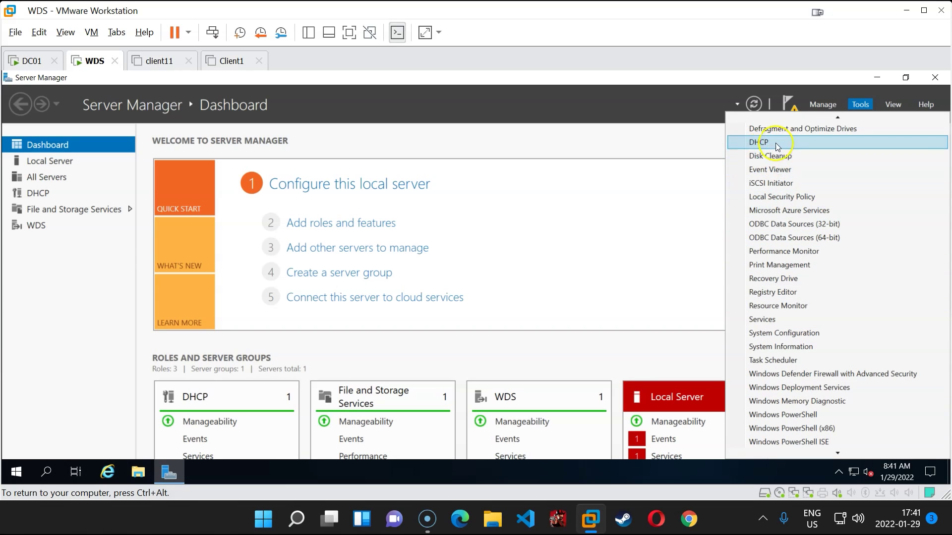
{"action": "right_click", "coordinate": [16, 474]}
{"action": "mouse_move", "coordinate": [111, 435]}
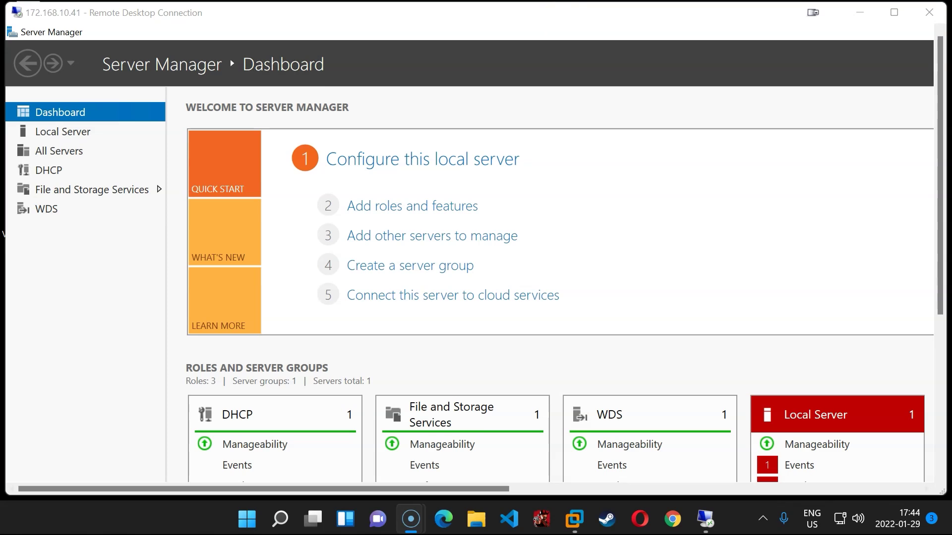
- In the Remote Desktop session, launch the Windows Deployment Services console from Tools
{"action": "left_click", "coordinate": [502, 490]}
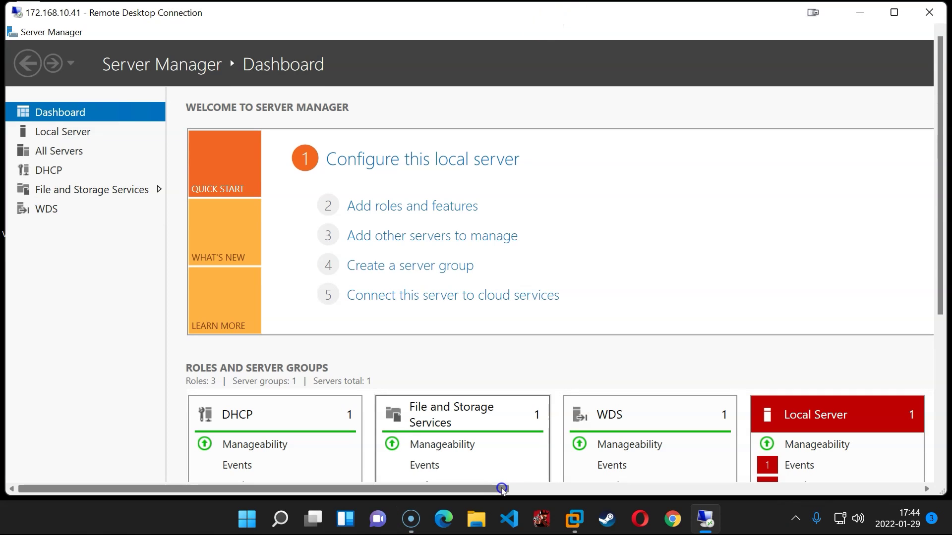
{"action": "left_click_drag", "start_coordinate": [502, 490], "coordinate": [915, 488]}
{"action": "left_click", "coordinate": [825, 63]}
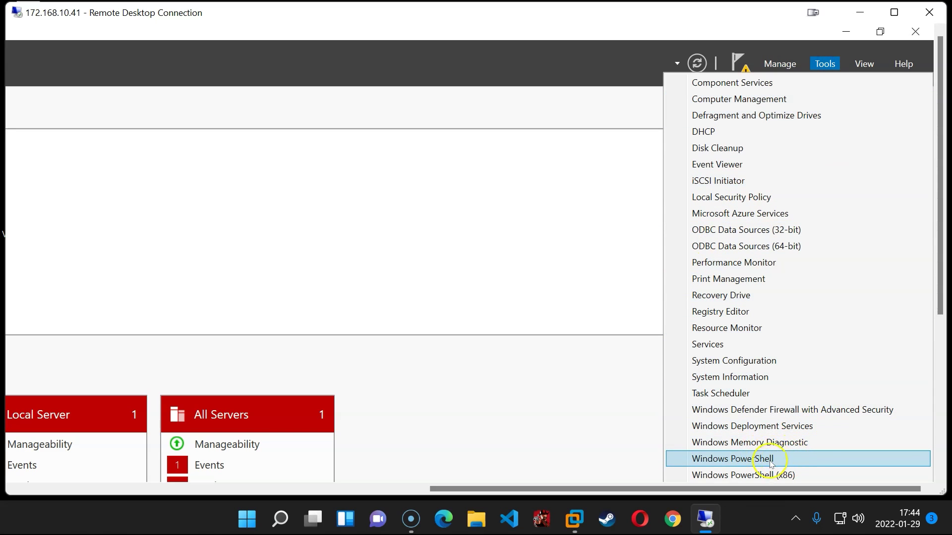
{"action": "left_click", "coordinate": [811, 427]}
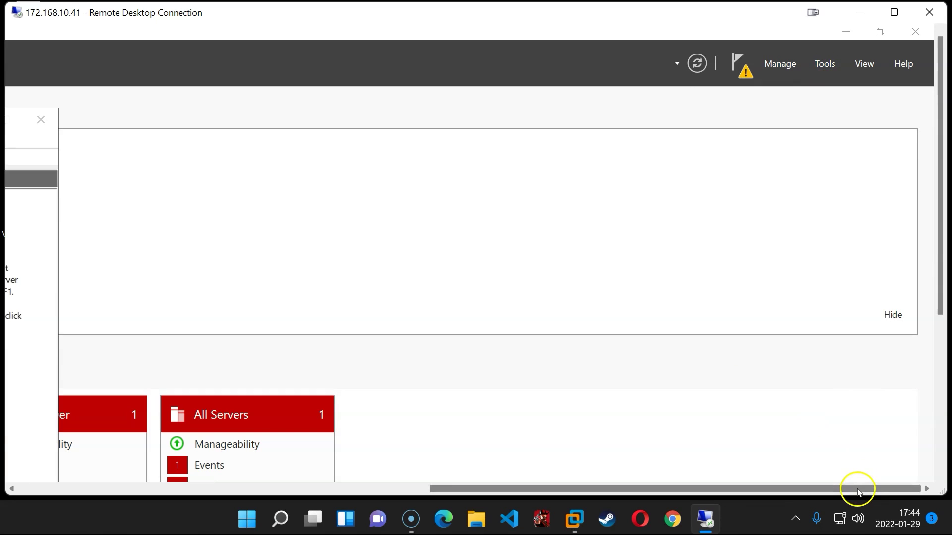
{"action": "left_click_drag", "start_coordinate": [859, 489], "coordinate": [432, 484]}
- Expand Servers and select the WDS.techstory.local node
{"action": "left_click", "coordinate": [46, 103]}
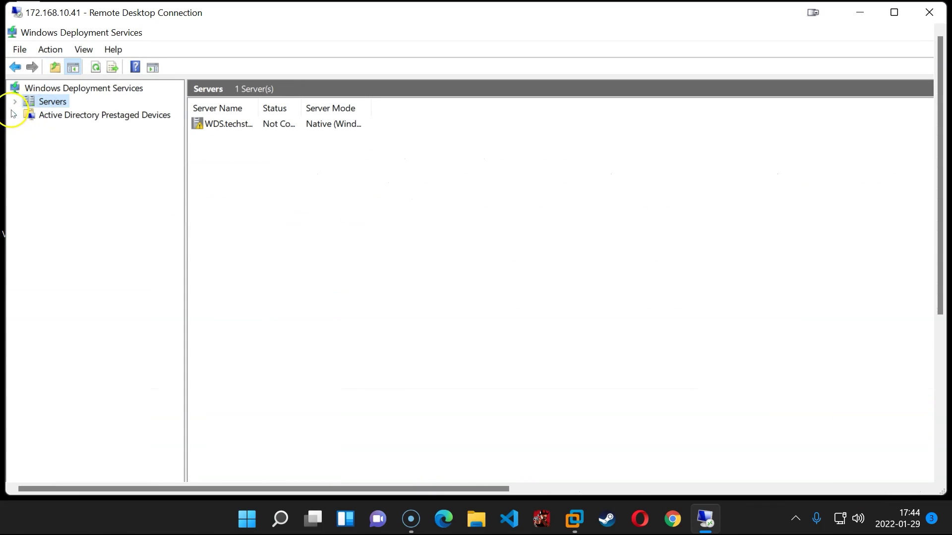
{"action": "left_click", "coordinate": [15, 102]}
{"action": "left_click", "coordinate": [63, 115]}
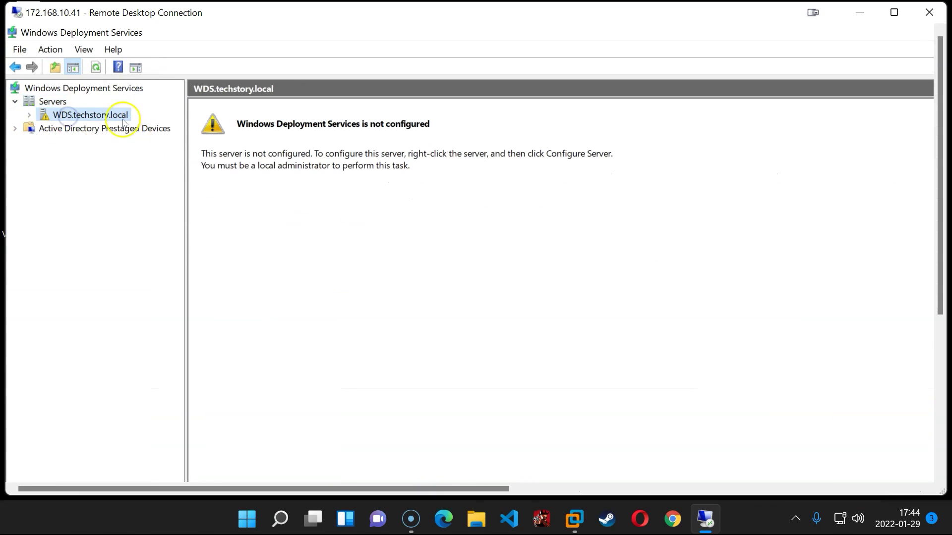
{"action": "left_click", "coordinate": [29, 115]}
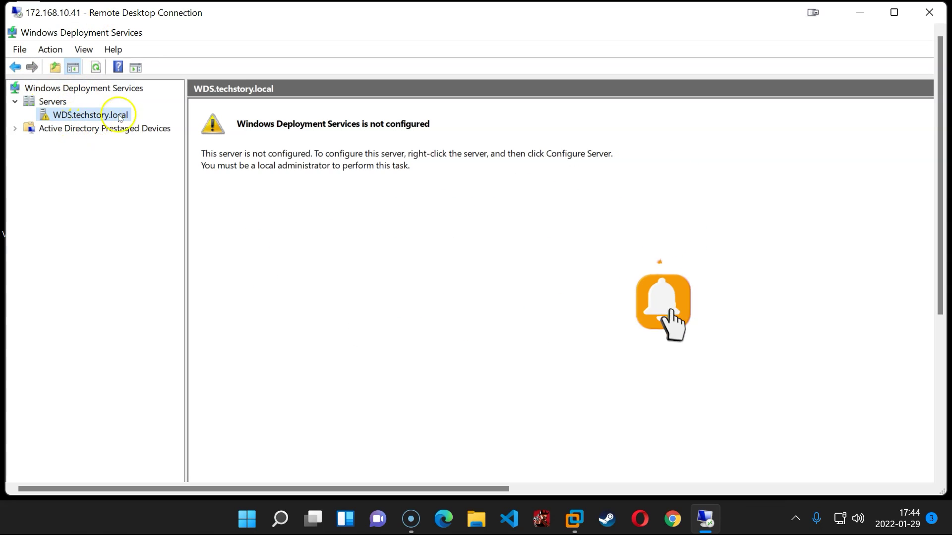
- Start Configure Server on WDS.techstory.local and choose Active Directory integrated installation
{"action": "right_click", "coordinate": [98, 118]}
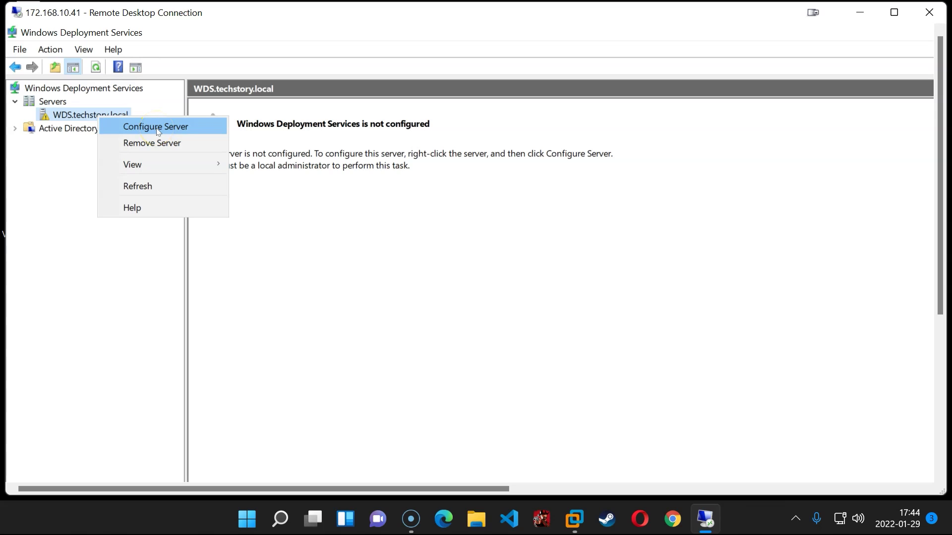
{"action": "left_click", "coordinate": [156, 128]}
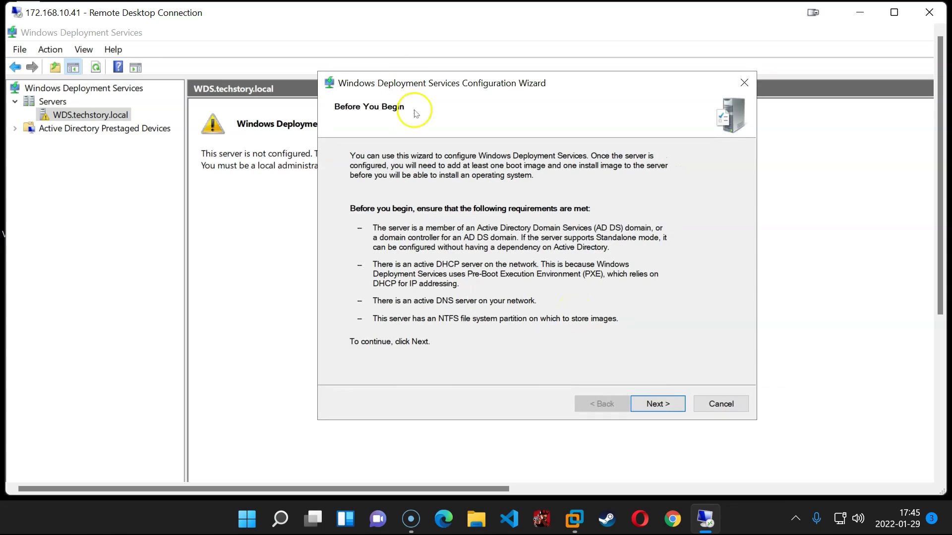
{"action": "left_click", "coordinate": [657, 404]}
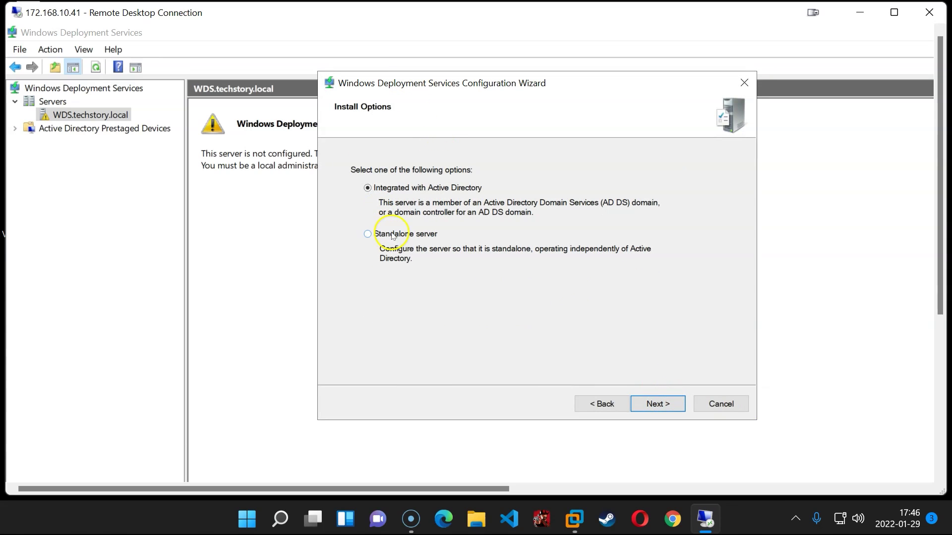
{"action": "left_click", "coordinate": [391, 233]}
{"action": "left_click", "coordinate": [394, 189]}
{"action": "left_click", "coordinate": [662, 403]}
- Keep C:\RemoteInstall as the remote installation folder and continue to the system volume warning
{"action": "left_click", "coordinate": [438, 244]}
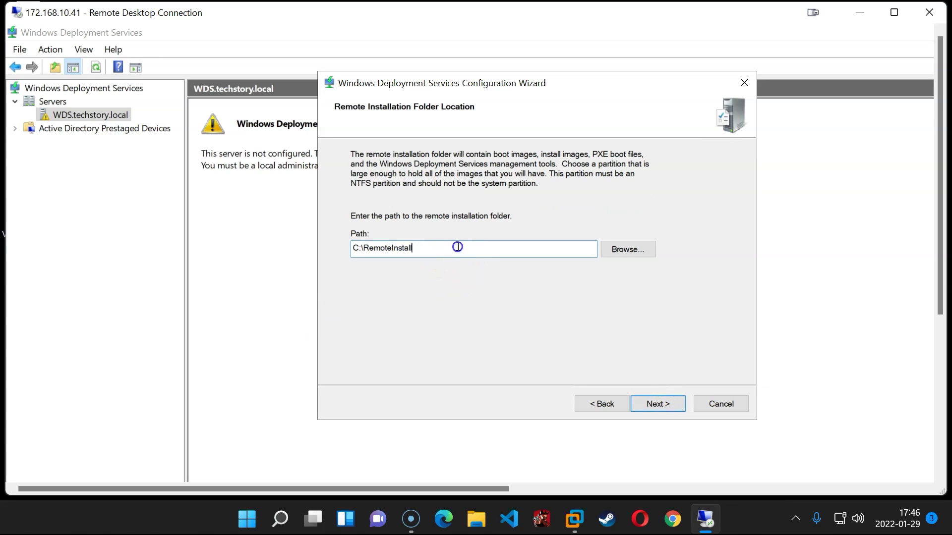
{"action": "left_click_drag", "start_coordinate": [436, 246], "coordinate": [338, 244]}
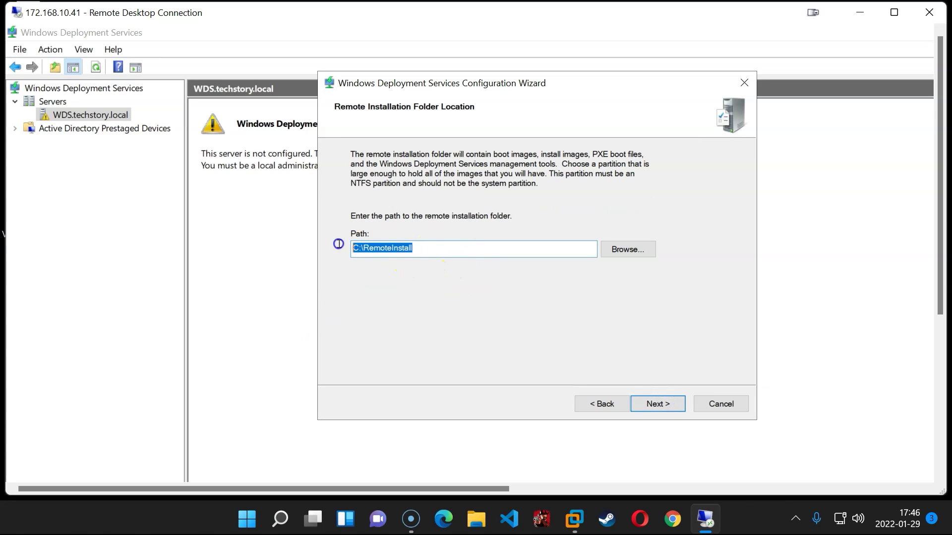
{"action": "left_click", "coordinate": [430, 248]}
{"action": "left_click_drag", "start_coordinate": [453, 248], "coordinate": [321, 245]}
{"action": "left_click", "coordinate": [421, 250]}
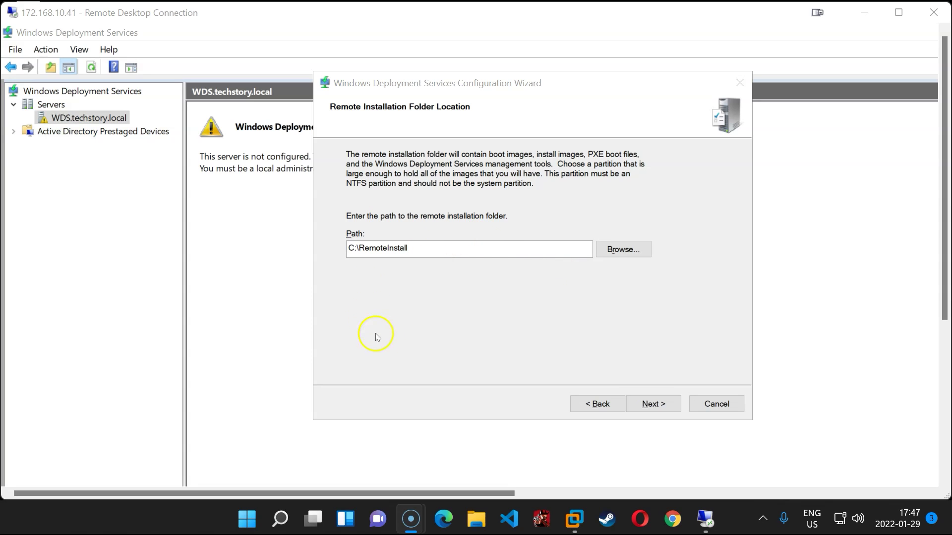
{"action": "left_click", "coordinate": [653, 403]}
{"action": "left_click_drag", "start_coordinate": [531, 180], "coordinate": [541, 182]}
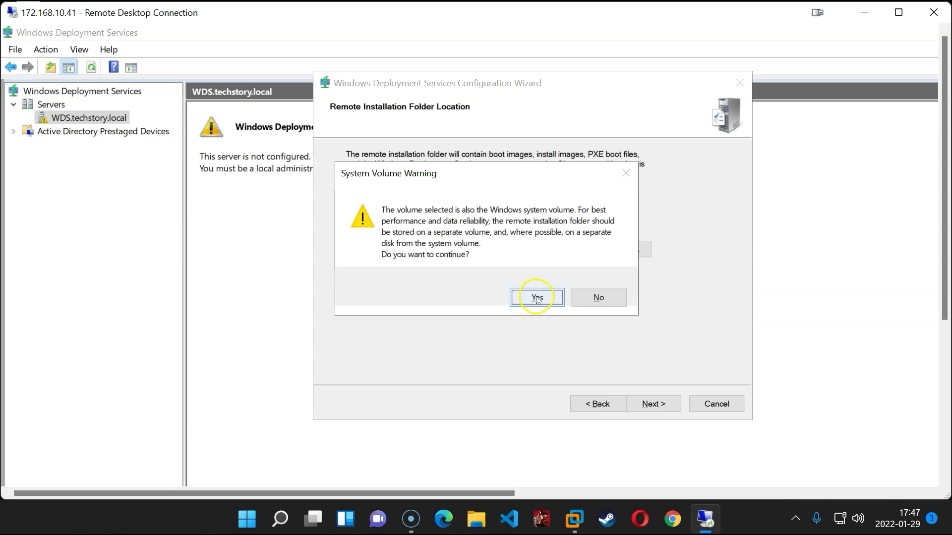
- Accept the system volume warning, keep default proxy DHCP and PXE settings, and finish
{"action": "left_click", "coordinate": [537, 298]}
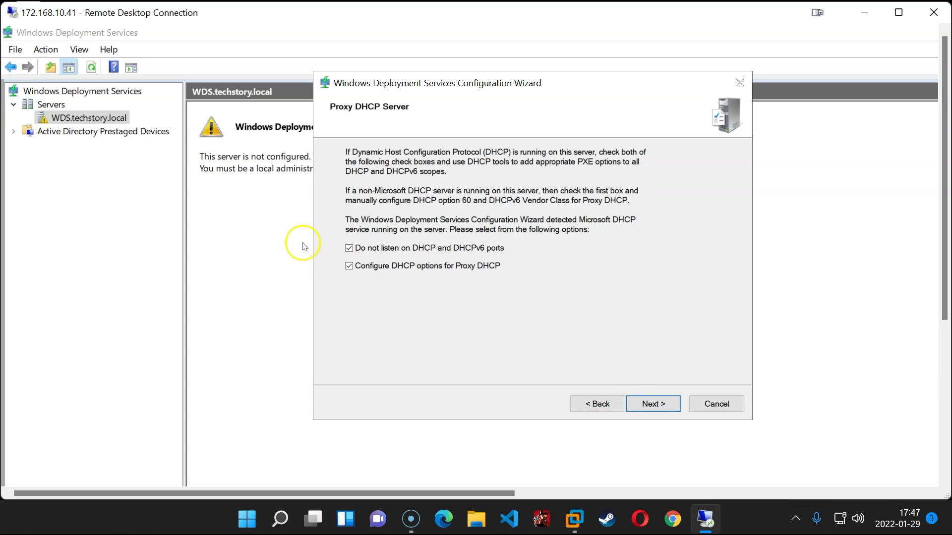
{"action": "left_click", "coordinate": [654, 403]}
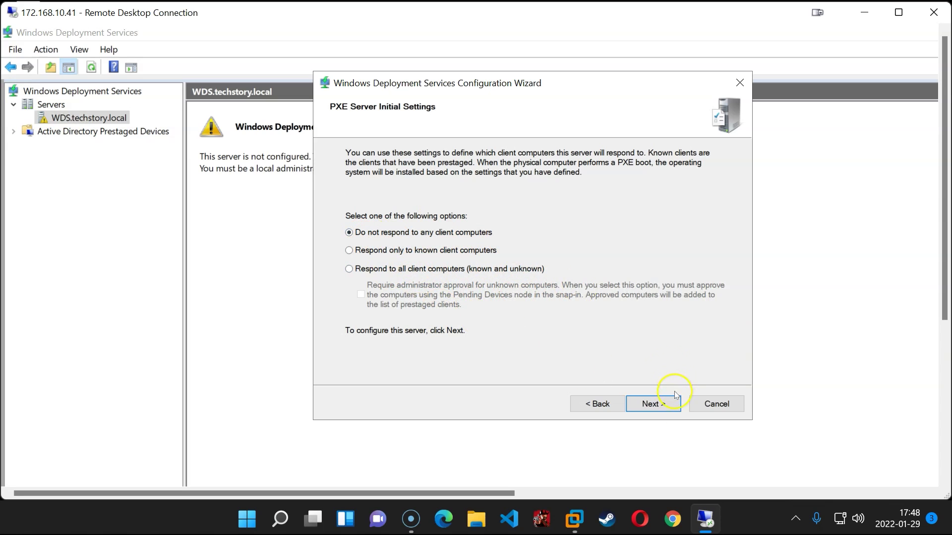
{"action": "left_click", "coordinate": [662, 405]}
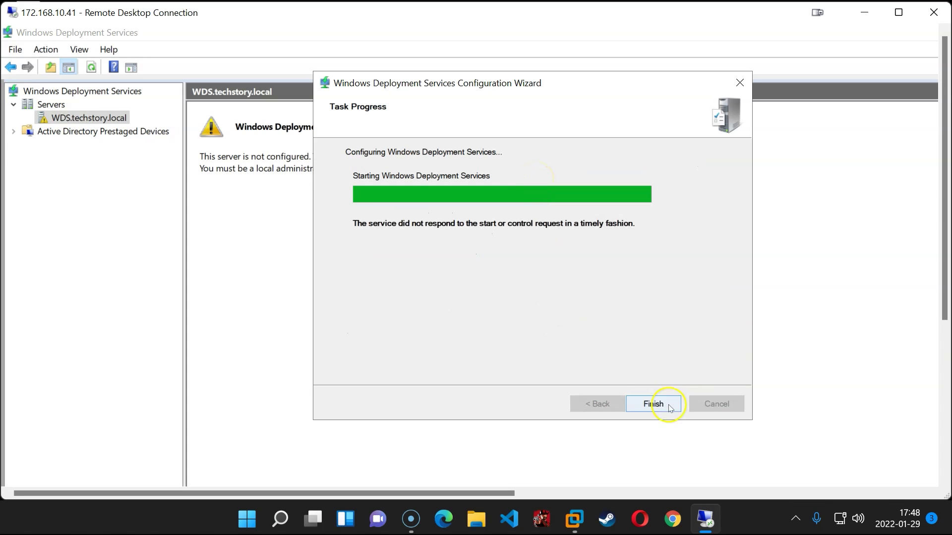
{"action": "left_click", "coordinate": [653, 404]}
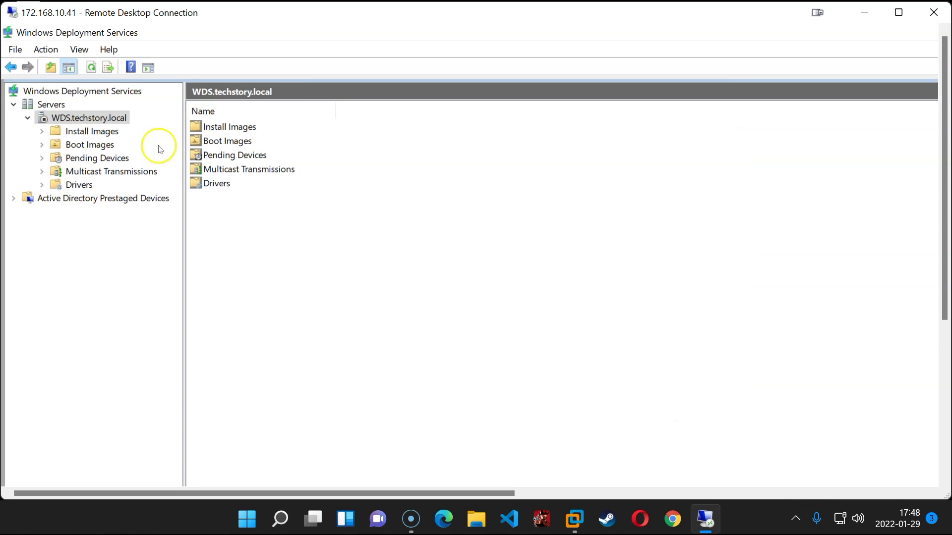
- Switch between Install Images and Boot Images to confirm both lists are empty
{"action": "left_click", "coordinate": [72, 131]}
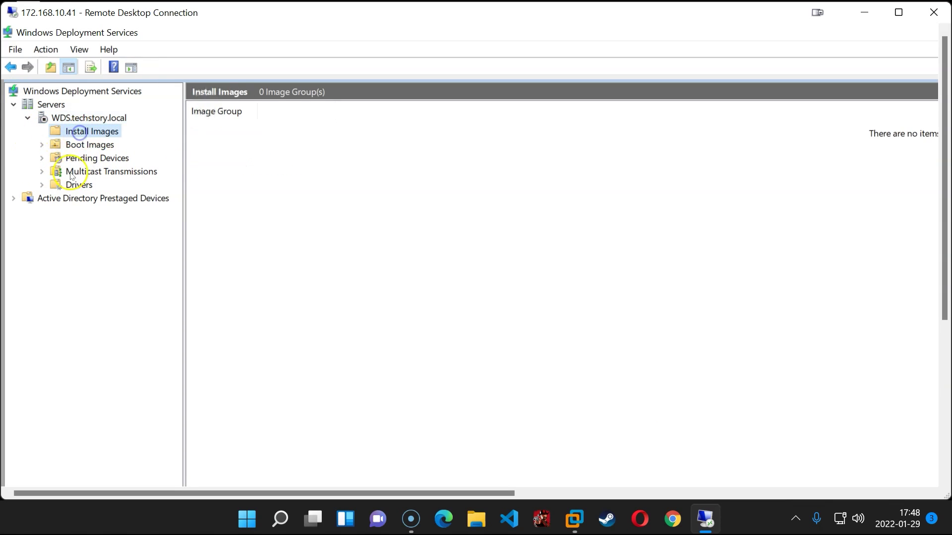
{"action": "left_click", "coordinate": [96, 145]}
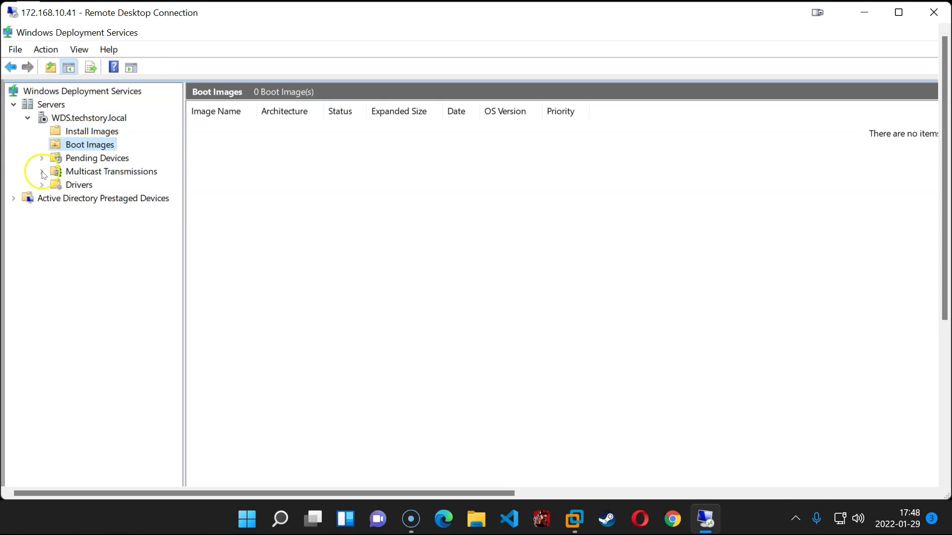
{"action": "left_click", "coordinate": [89, 130]}
{"action": "left_click", "coordinate": [99, 145]}
{"action": "left_click", "coordinate": [99, 131]}
{"action": "left_click", "coordinate": [100, 145]}
{"action": "left_click", "coordinate": [94, 130]}
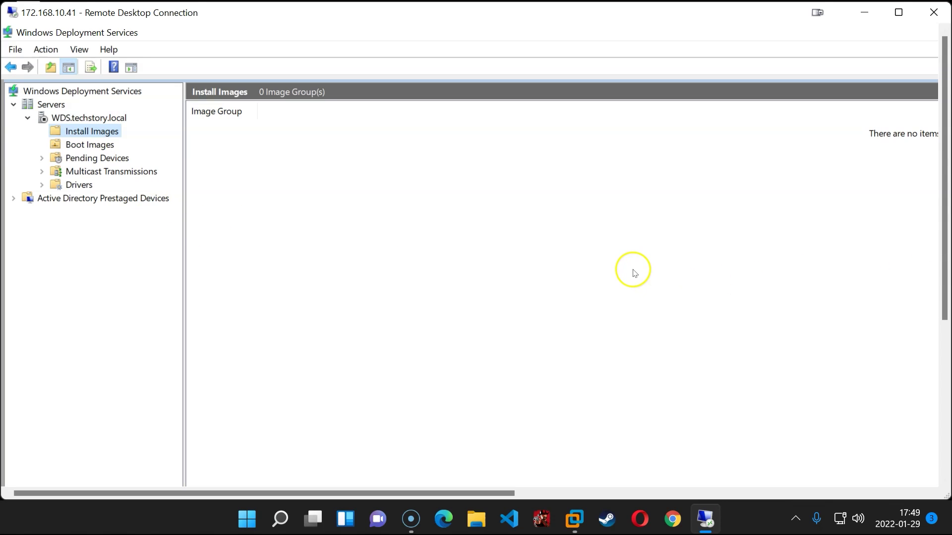
{"action": "left_click", "coordinate": [94, 145]}
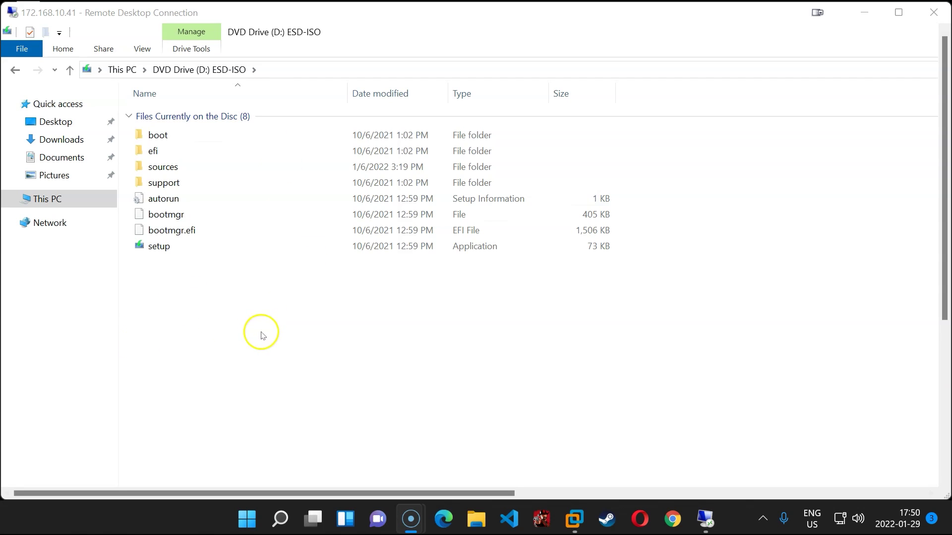
- Open the sources folder on DVD Drive (D:) and select install.esd
{"action": "double_click", "coordinate": [179, 169]}
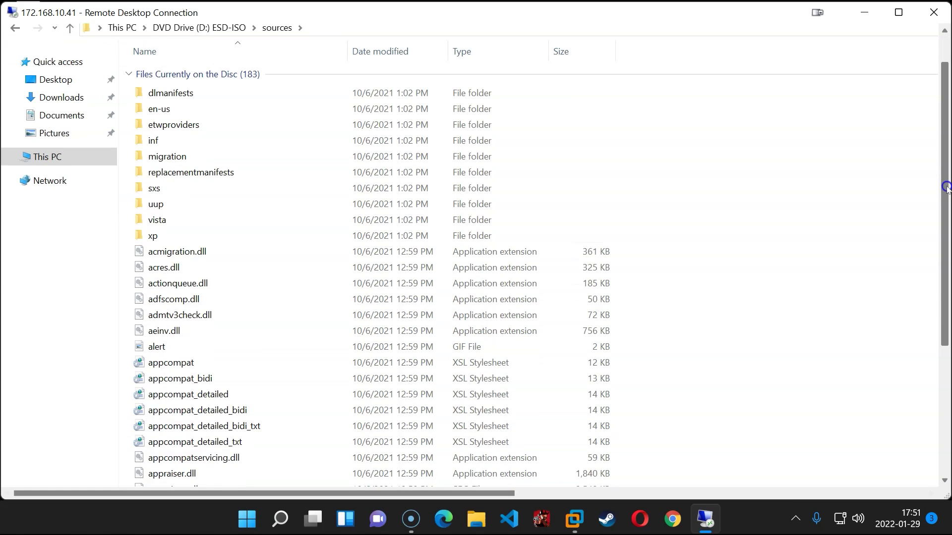
{"action": "left_click", "coordinate": [225, 70]}
{"action": "key", "text": "alt+Left"}
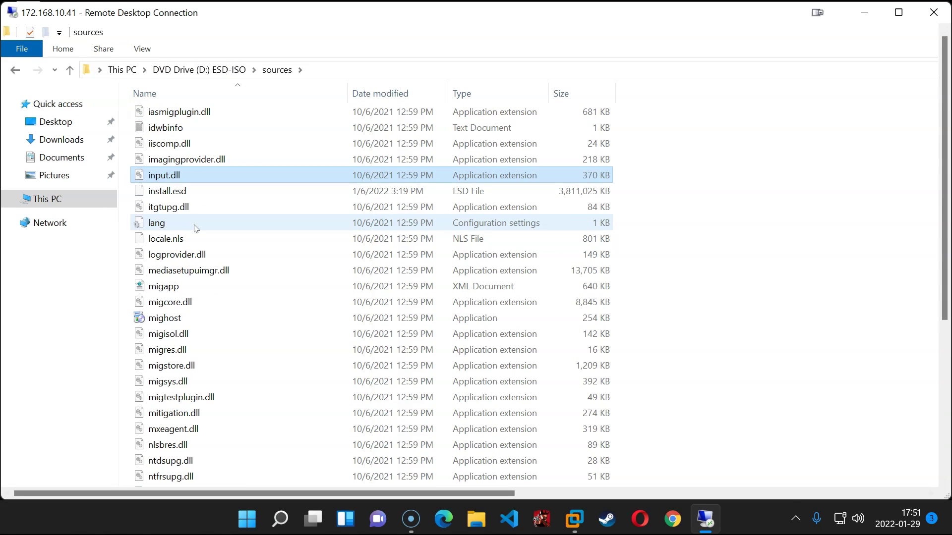
{"action": "key", "text": "s"}
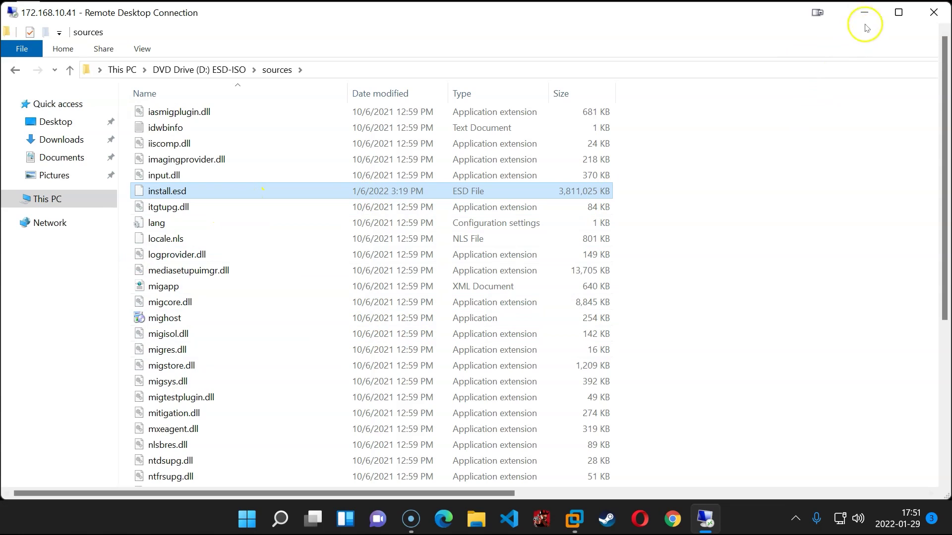
- Paste install.esd into the root of Local Disk (C:), then bring up the server's Start menu
{"action": "left_click", "coordinate": [56, 199]}
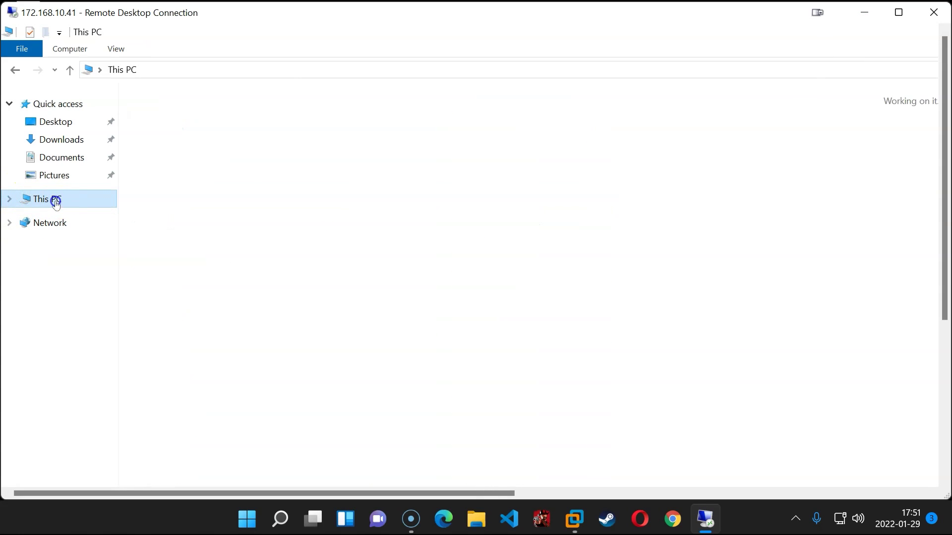
{"action": "double_click", "coordinate": [210, 183]}
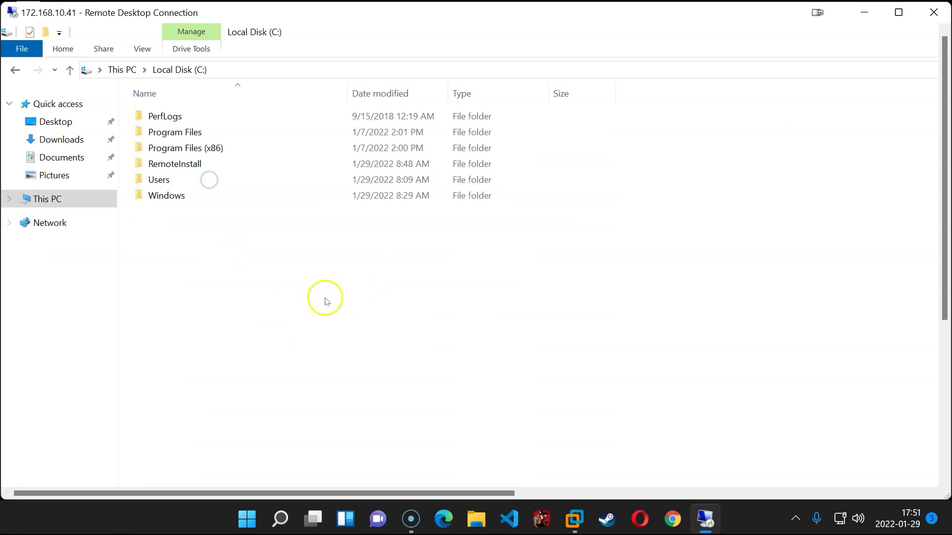
{"action": "right_click", "coordinate": [171, 248]}
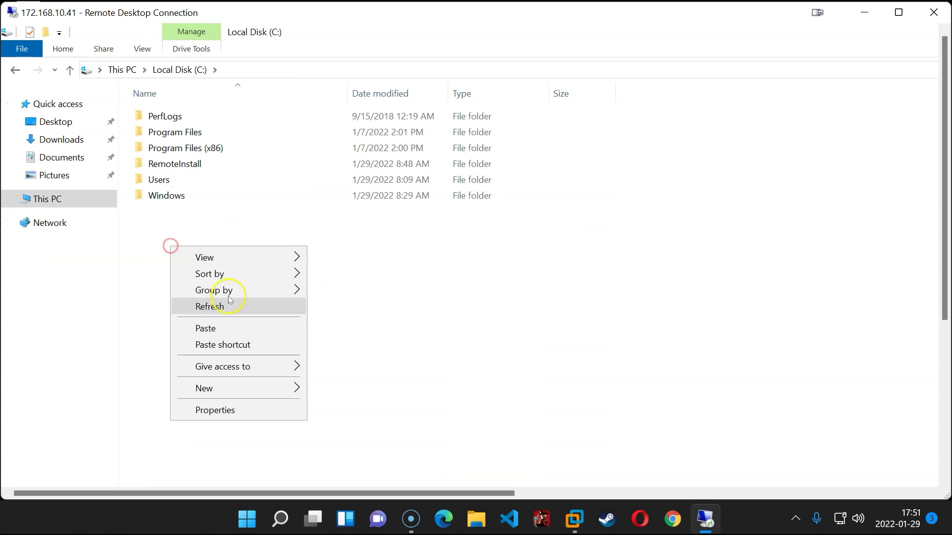
{"action": "left_click", "coordinate": [227, 327]}
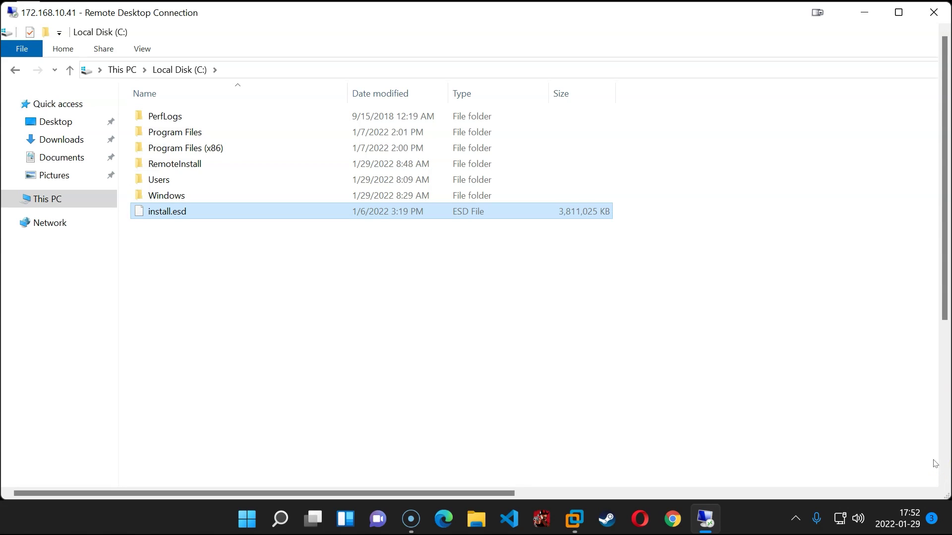
{"action": "left_click", "coordinate": [926, 456]}
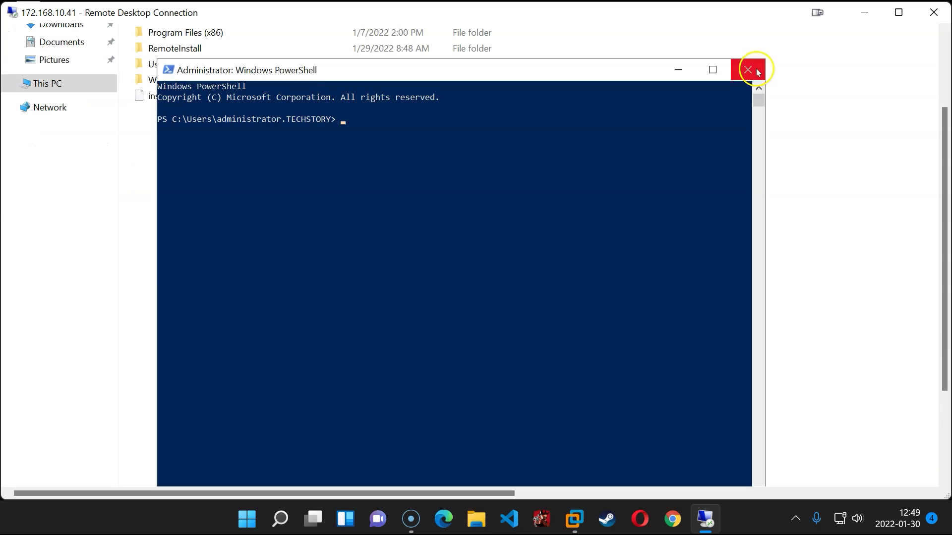
{"action": "left_click", "coordinate": [753, 70]}
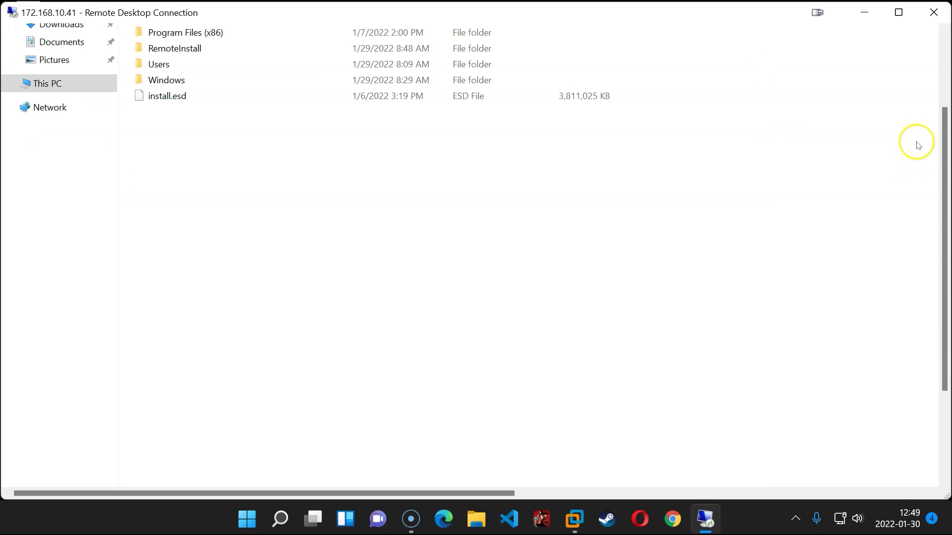
{"action": "left_click_drag", "start_coordinate": [947, 153], "coordinate": [924, 287]}
- Search 'command' and launch Command Prompt as administrator
{"action": "left_click", "coordinate": [20, 471]}
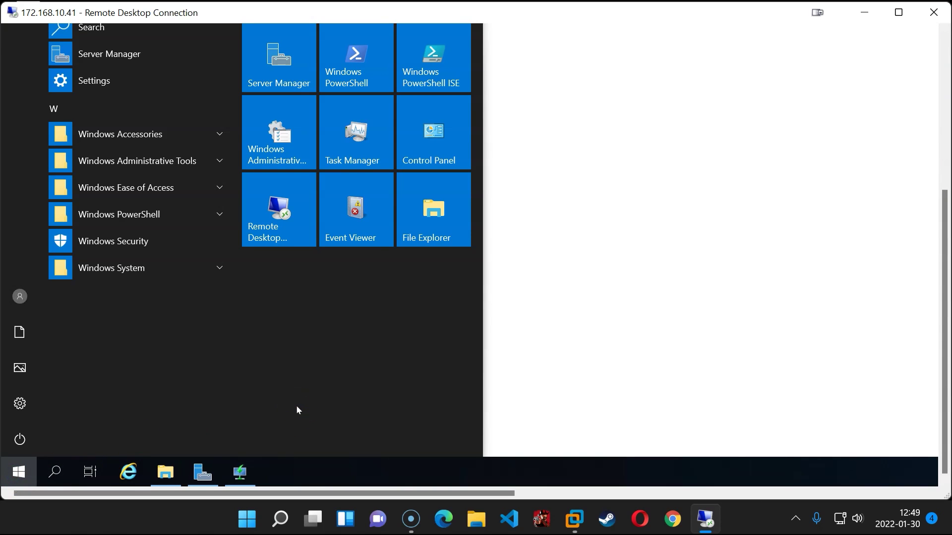
{"action": "type", "text": "command"}
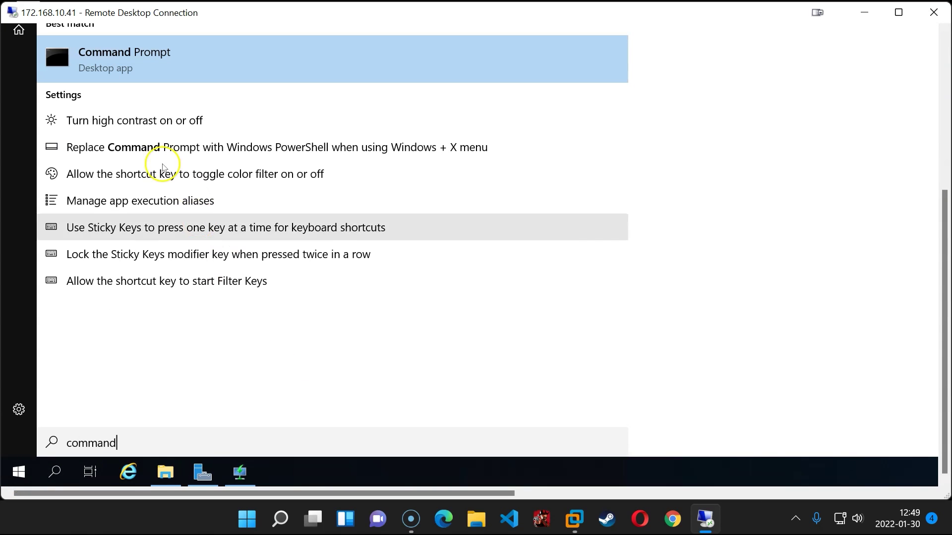
{"action": "right_click", "coordinate": [125, 50]}
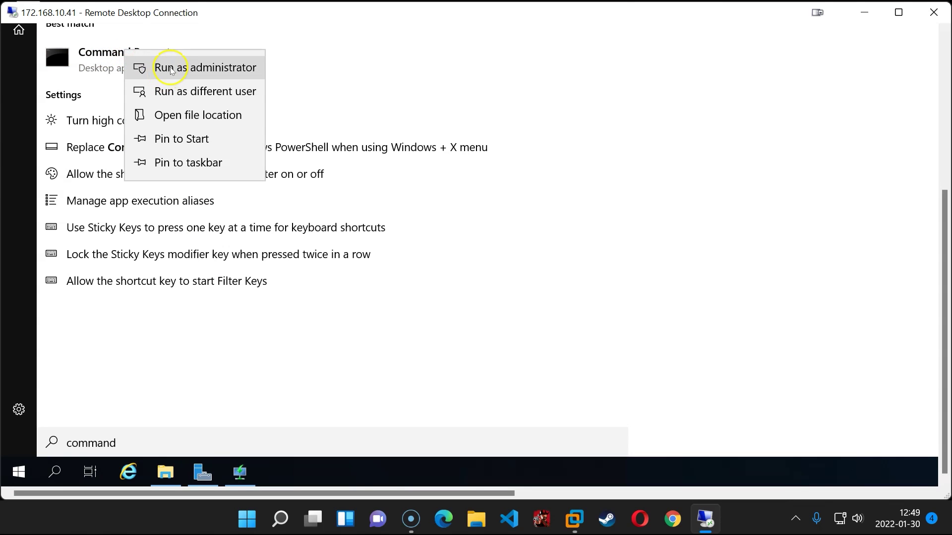
{"action": "left_click", "coordinate": [169, 70]}
- Set the Command Prompt font size to 18 in its Properties
{"action": "right_click", "coordinate": [168, 74]}
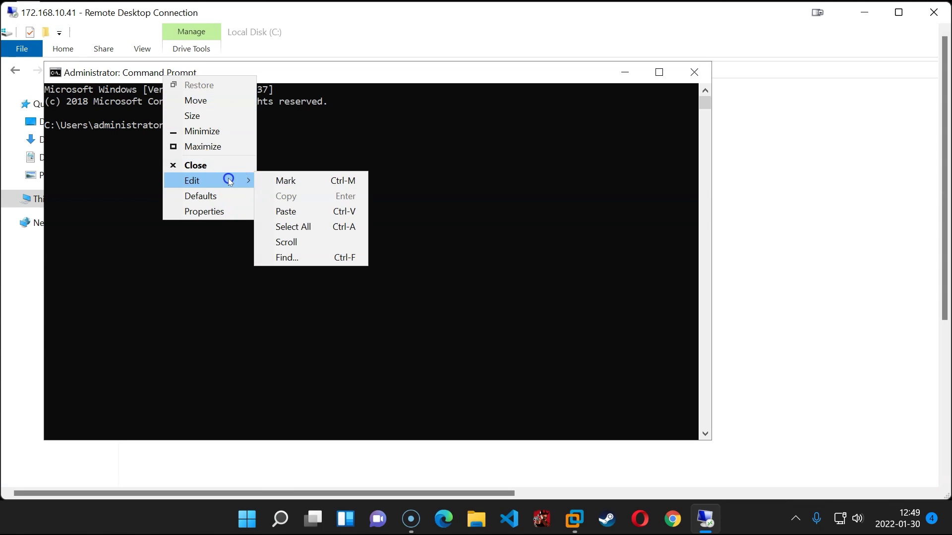
{"action": "left_click", "coordinate": [218, 213]}
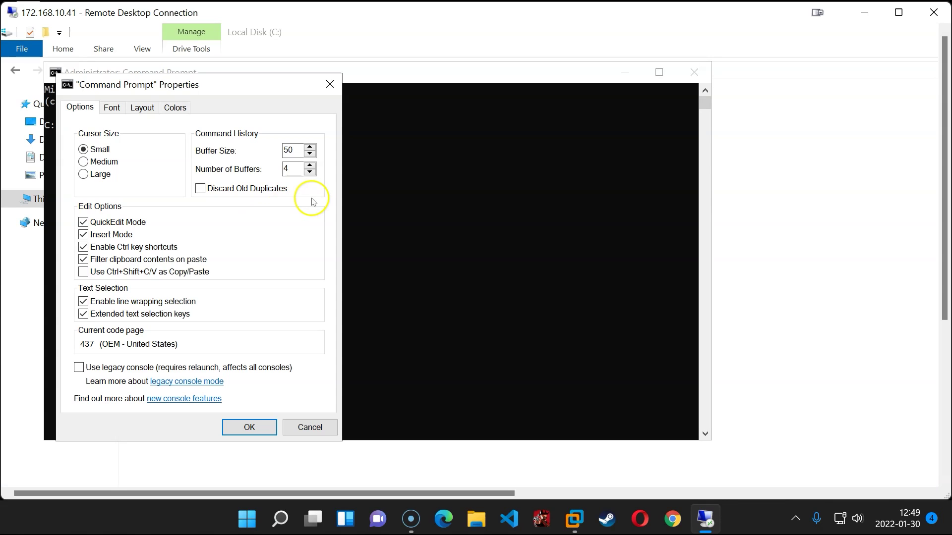
{"action": "left_click", "coordinate": [110, 108]}
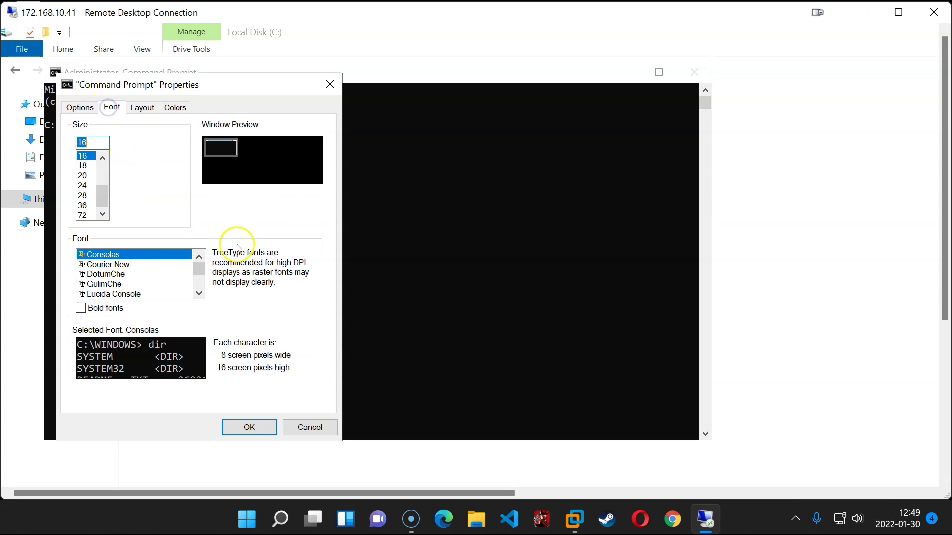
{"action": "left_click", "coordinate": [84, 168]}
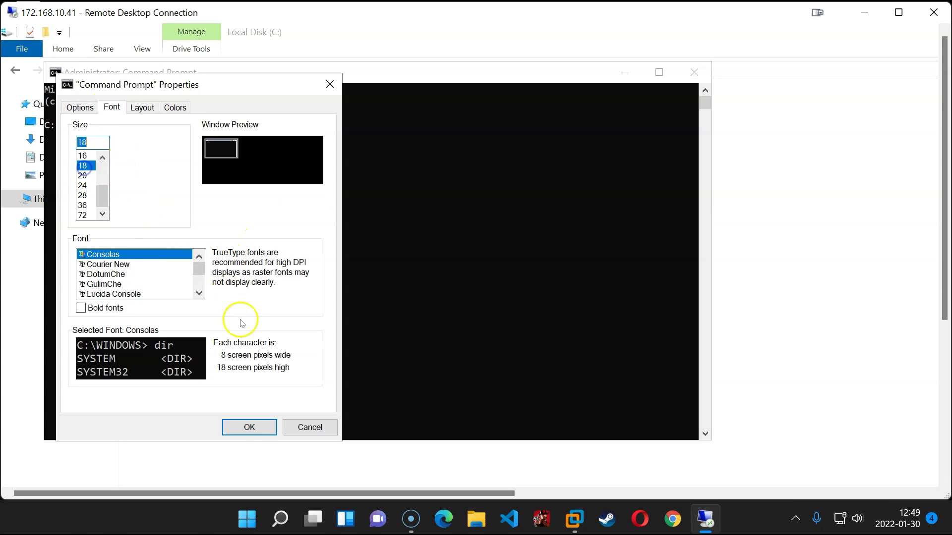
{"action": "left_click", "coordinate": [246, 428]}
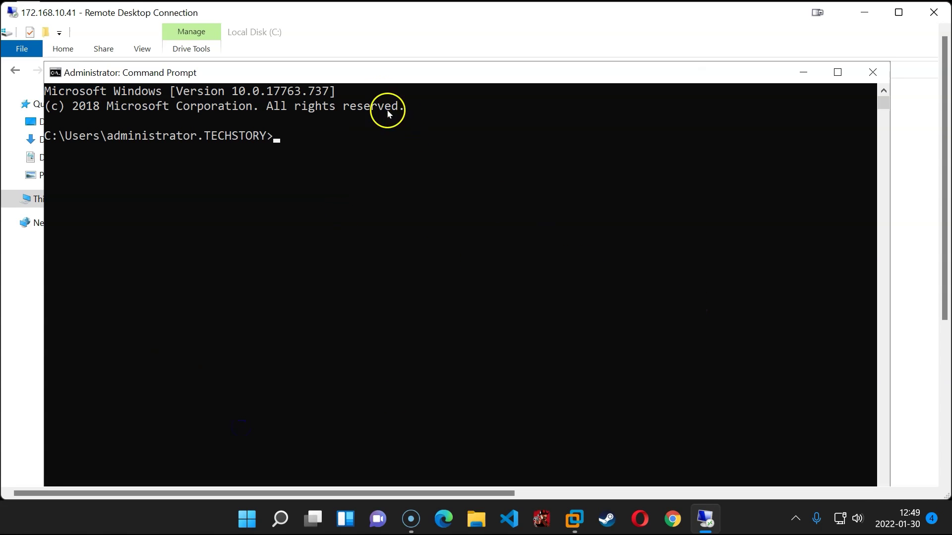
- Run dism /Get-WimInfo on install.esd and find Windows 10 Pro at index 6 among its editions
{"action": "type", "text": "cd \\"}
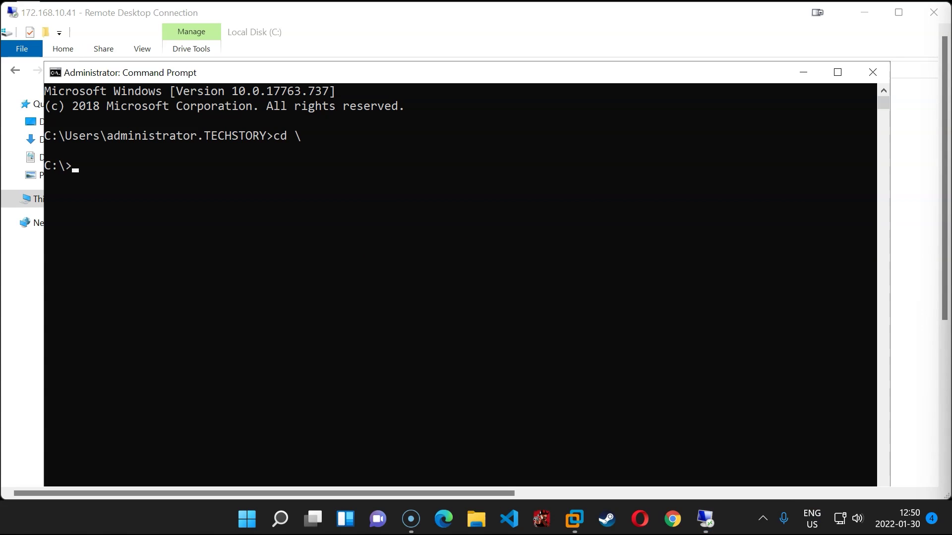
{"action": "left_click", "coordinate": [385, 221]}
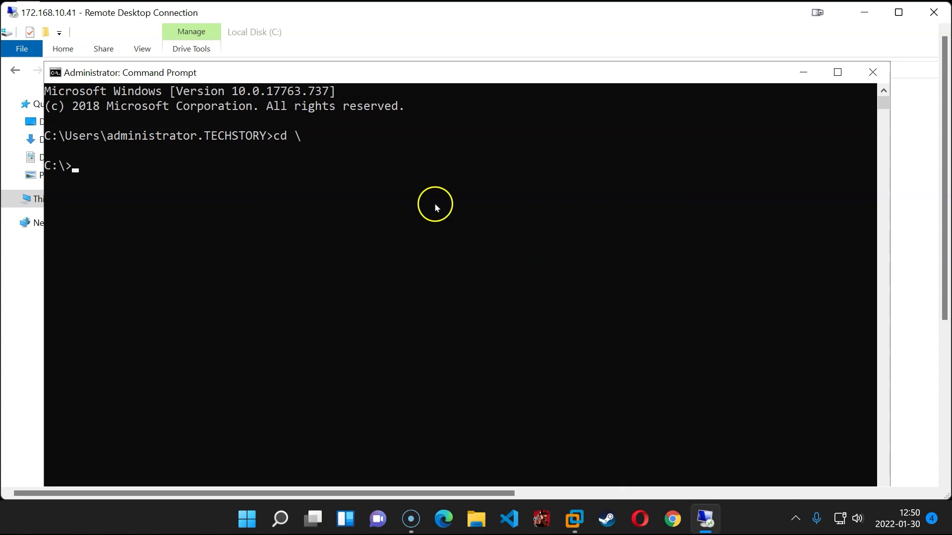
{"action": "right_click", "coordinate": [124, 188]}
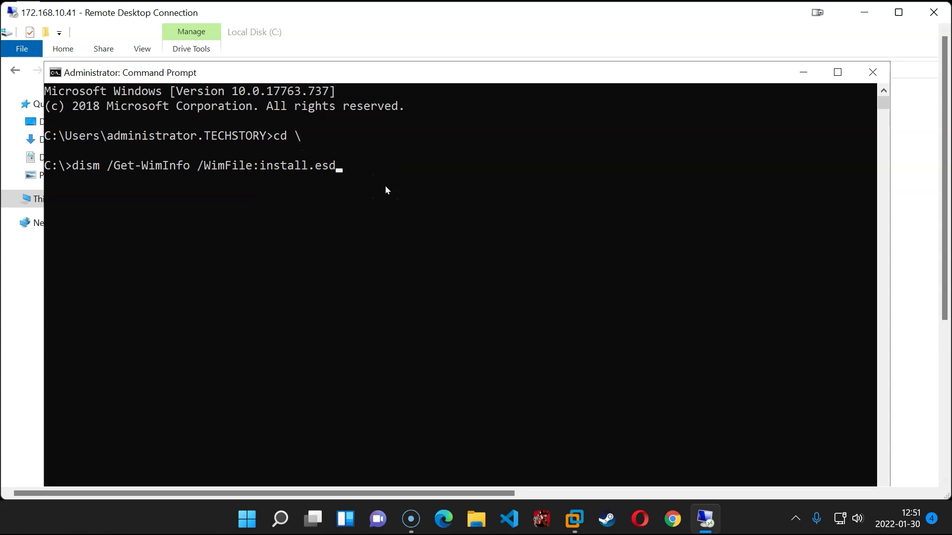
{"action": "key", "text": "Return"}
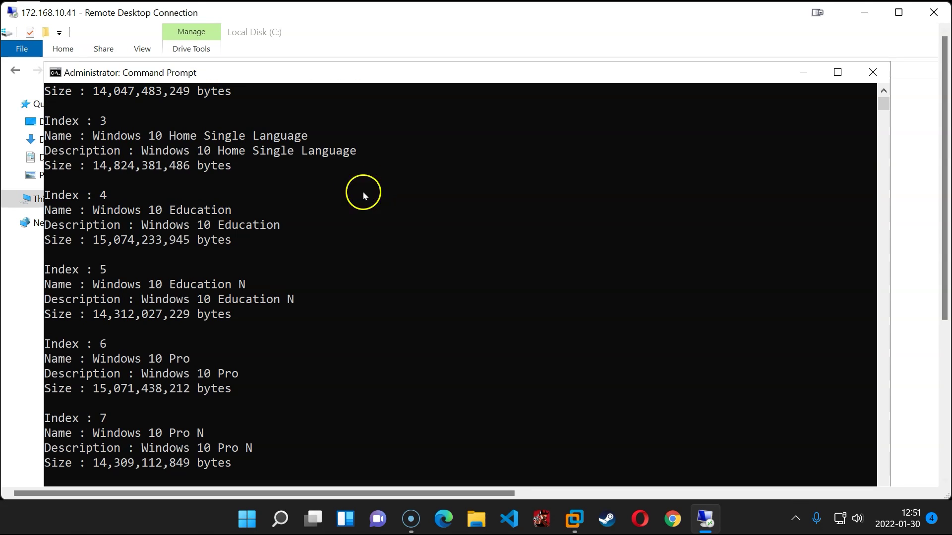
{"action": "scroll", "coordinate": [757, 158], "scroll_direction": "up", "scroll_amount": 1}
{"action": "scroll", "coordinate": [242, 344], "scroll_direction": "up", "scroll_amount": 4}
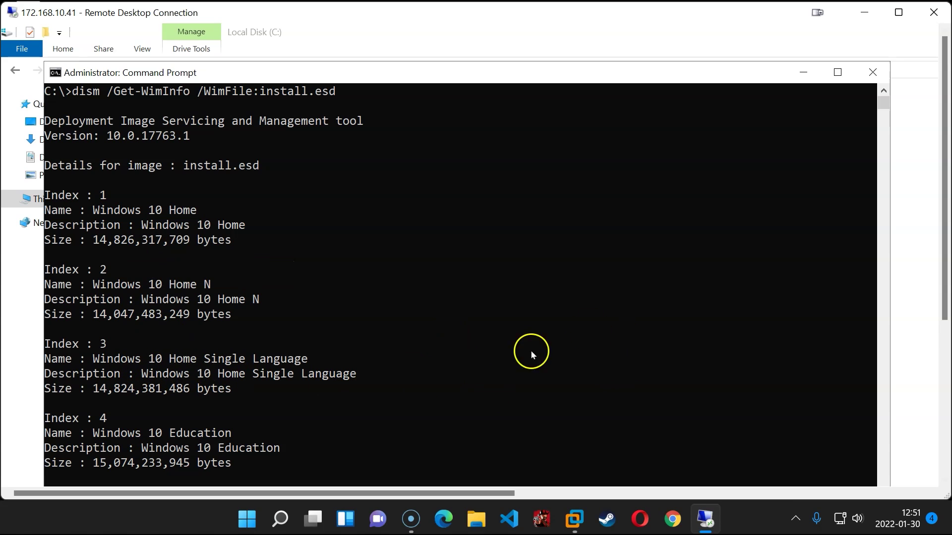
{"action": "left_click_drag", "start_coordinate": [882, 105], "coordinate": [882, 108]}
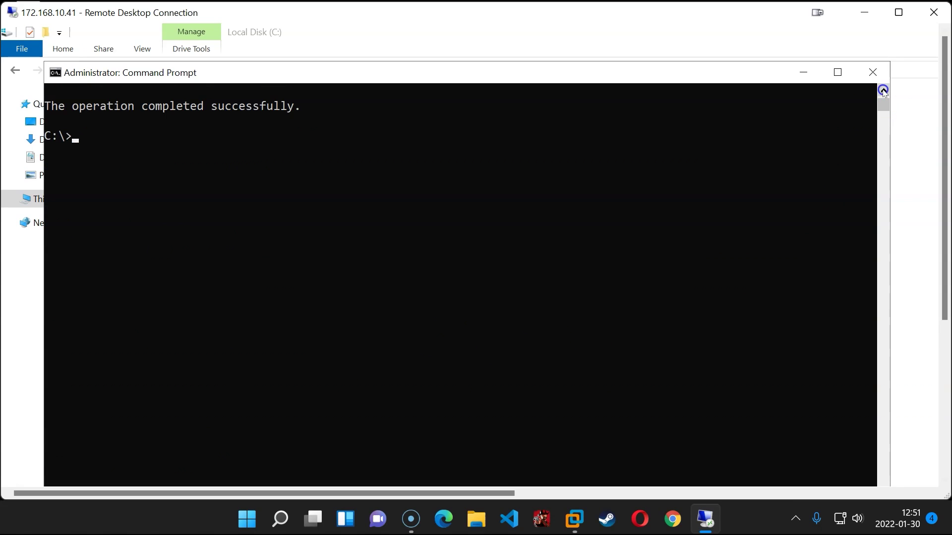
{"action": "left_click", "coordinate": [883, 89]}
{"action": "left_click", "coordinate": [883, 90]}
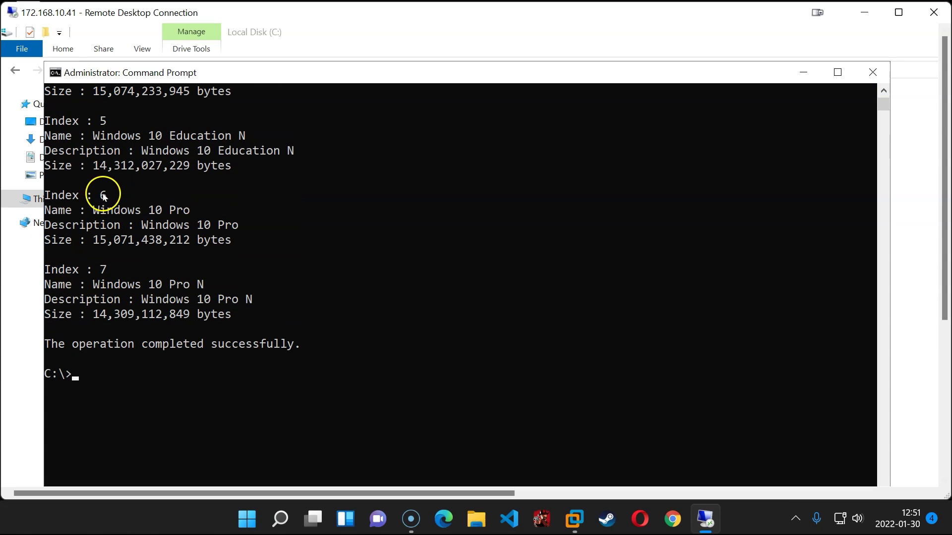
{"action": "left_click_drag", "start_coordinate": [101, 195], "coordinate": [106, 196]}
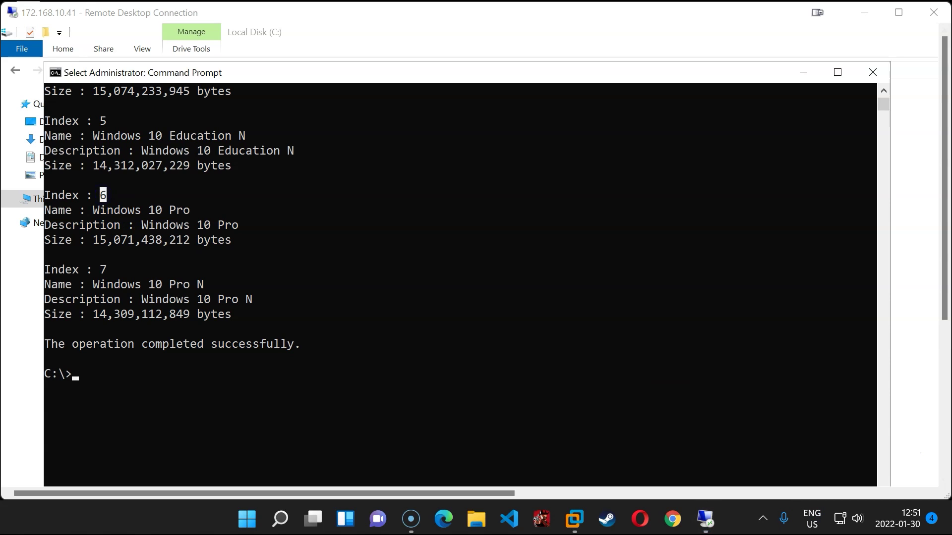
- Export index 6 of install.esd to C:\install.wim with dism /export-image
{"action": "type", "text": "cls"}
{"action": "key", "text": "Return"}
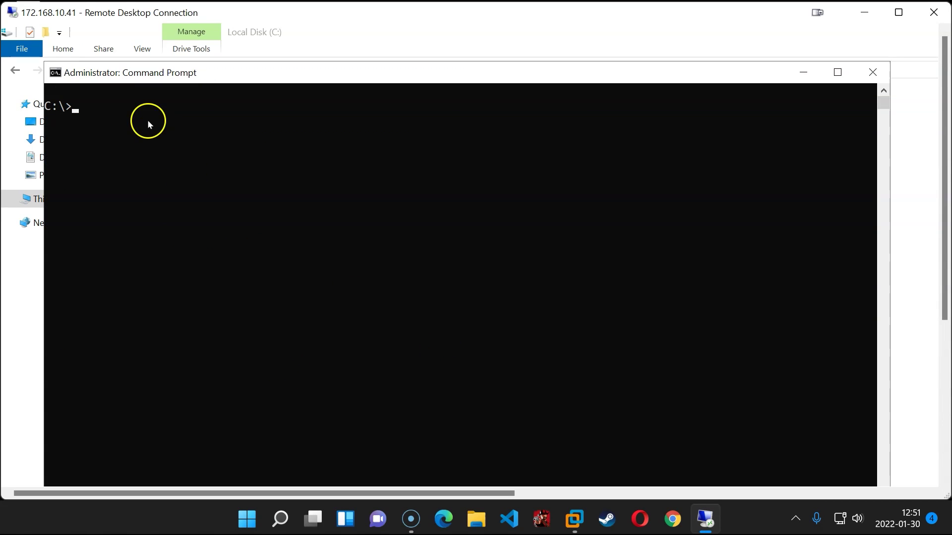
{"action": "right_click", "coordinate": [132, 105]}
{"action": "key", "text": "alt+Return"}
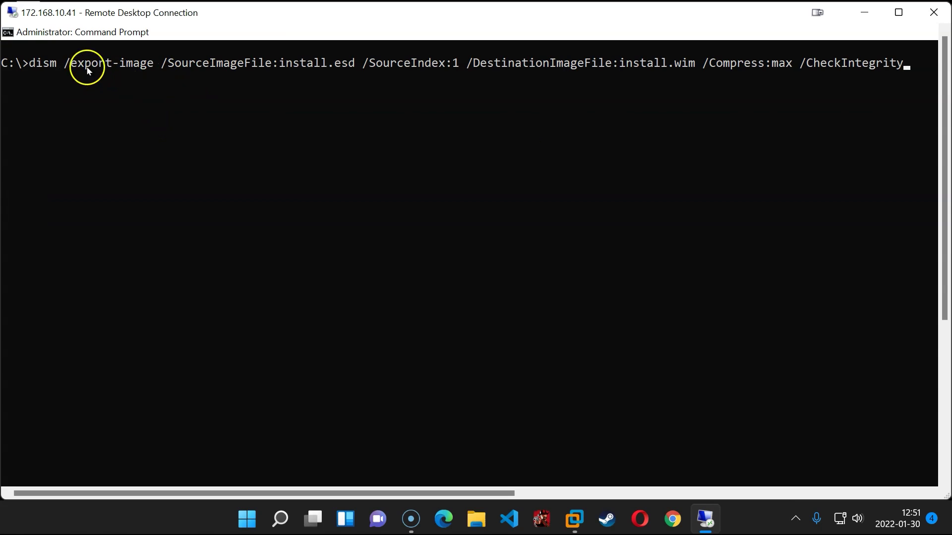
{"action": "key", "text": "Left"}
{"action": "key", "text": "Left"}
{"action": "key", "text": "Left"}
{"action": "key", "text": "Left"}
{"action": "key", "text": "Left"}
{"action": "key", "text": "Left"}
{"action": "key", "text": "Left"}
{"action": "key", "text": "Left"}
{"action": "key", "text": "Left"}
{"action": "key", "text": "Left"}
{"action": "key", "text": "Left"}
{"action": "key", "text": "Left"}
{"action": "key", "text": "Left"}
{"action": "key", "text": "Left"}
{"action": "key", "text": "Left"}
{"action": "key", "text": "Left"}
{"action": "key", "text": "Left"}
{"action": "key", "text": "Left"}
{"action": "key", "text": "Left"}
{"action": "key", "text": "Left"}
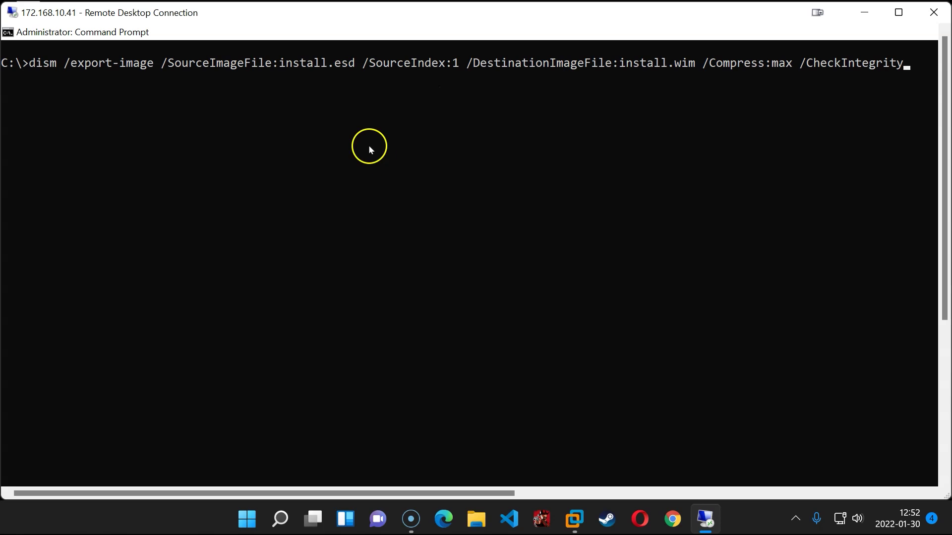
{"action": "key", "text": "ctrl+Left"}
{"action": "key", "text": "ctrl+Left"}
{"action": "key", "text": "ctrl+Left"}
{"action": "key", "text": "BackSpace"}
{"action": "type", "text": "6"}
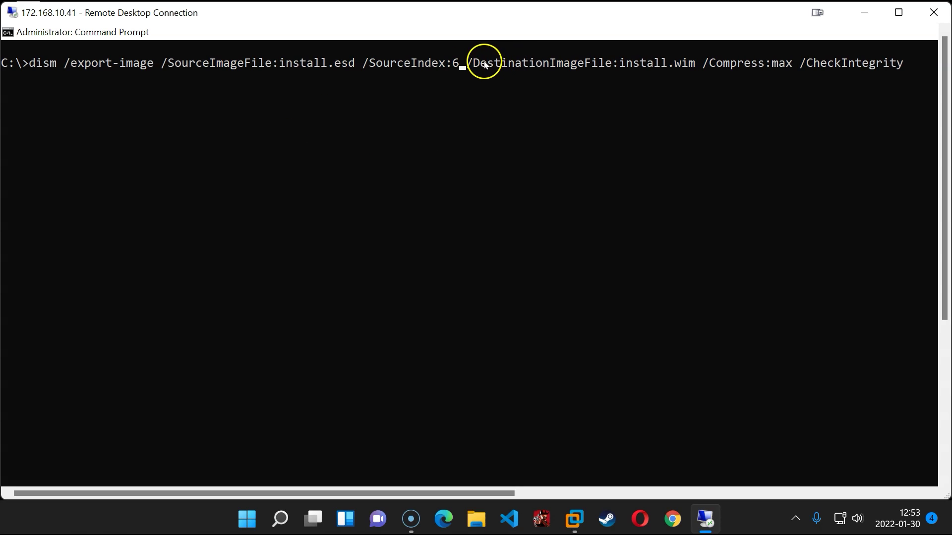
{"action": "left_click_drag", "start_coordinate": [472, 65], "coordinate": [693, 63]}
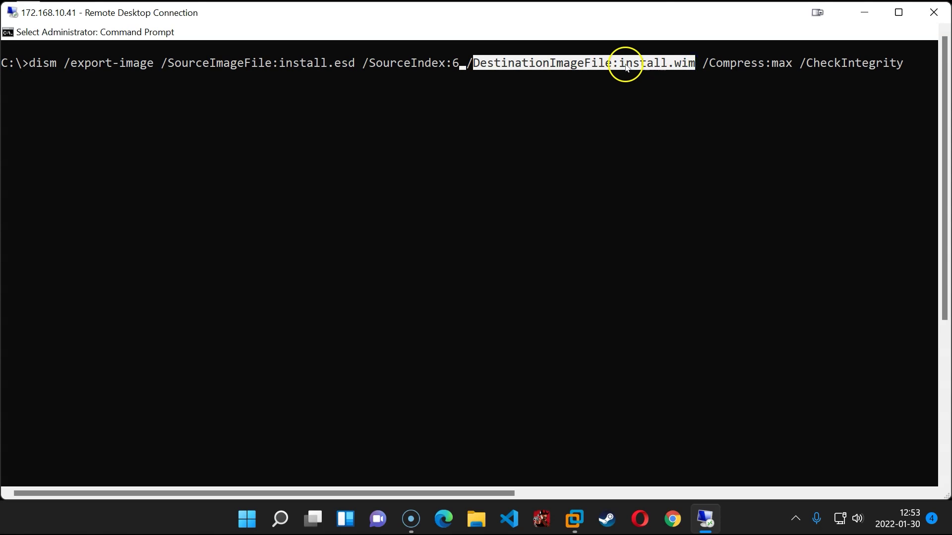
{"action": "left_click", "coordinate": [626, 66]}
{"action": "left_click_drag", "start_coordinate": [280, 65], "coordinate": [365, 65]}
{"action": "left_click", "coordinate": [804, 78]}
{"action": "key", "text": "Return"}
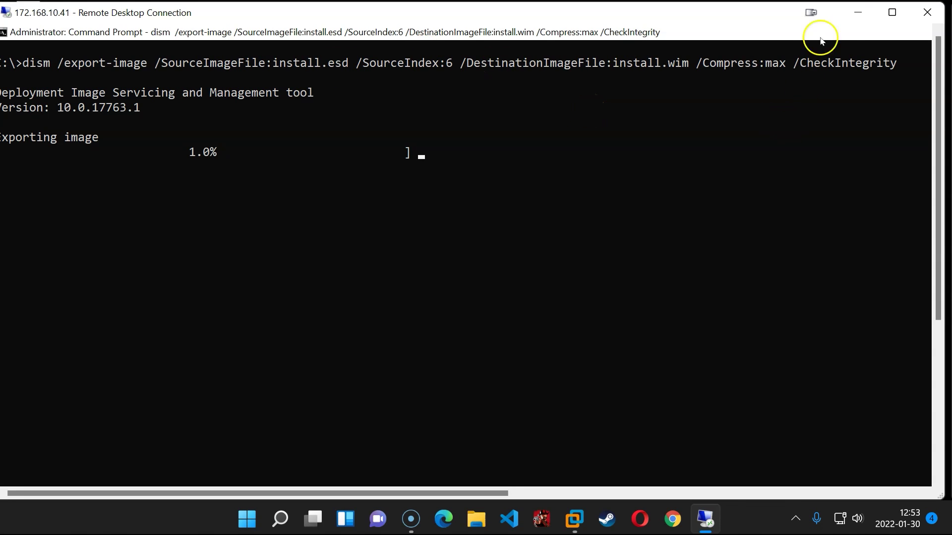
- Confirm in File Explorer that install.wim (4,320,699 KB) now sits at the root of C:
{"action": "left_click_drag", "start_coordinate": [548, 11], "coordinate": [555, 10]}
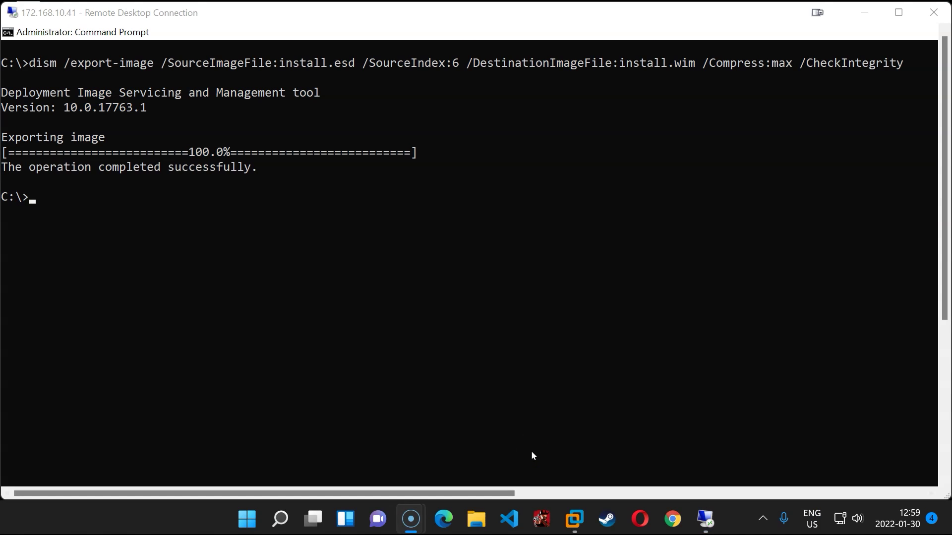
{"action": "left_click", "coordinate": [263, 168]}
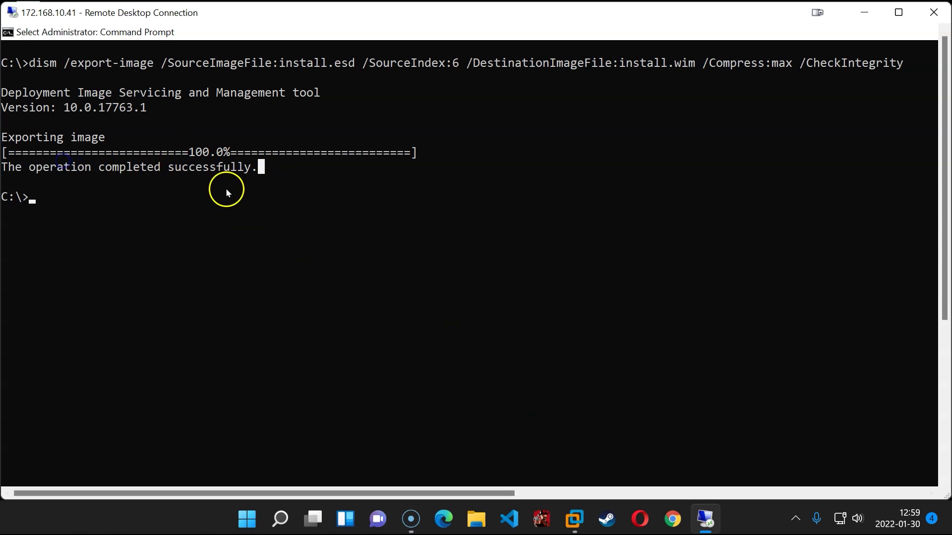
{"action": "left_click", "coordinate": [179, 473]}
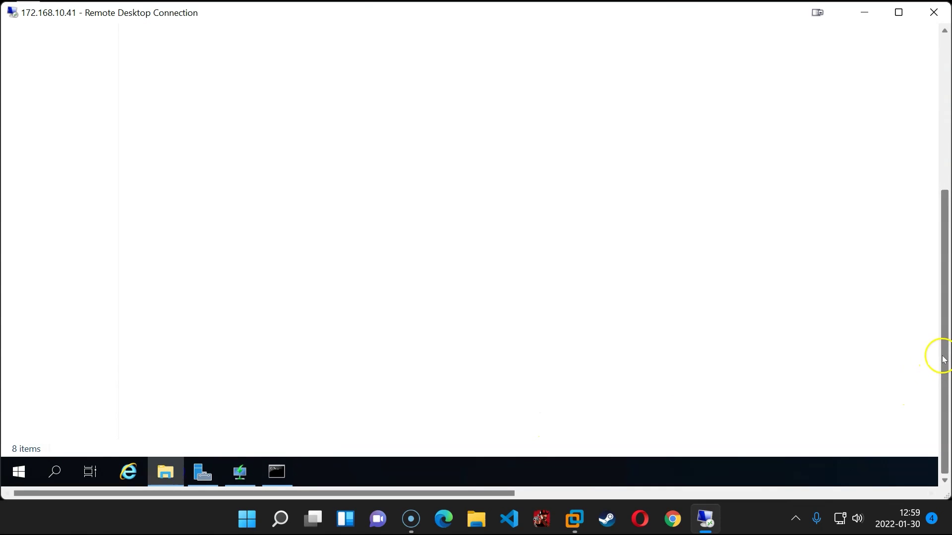
{"action": "left_click_drag", "start_coordinate": [938, 357], "coordinate": [910, 163]}
{"action": "left_click", "coordinate": [161, 228]}
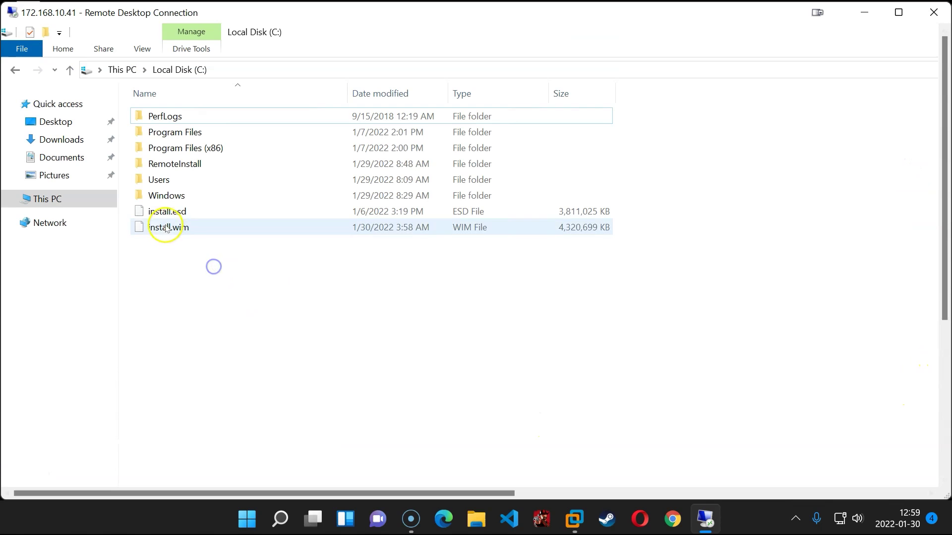
{"action": "left_click", "coordinate": [187, 229]}
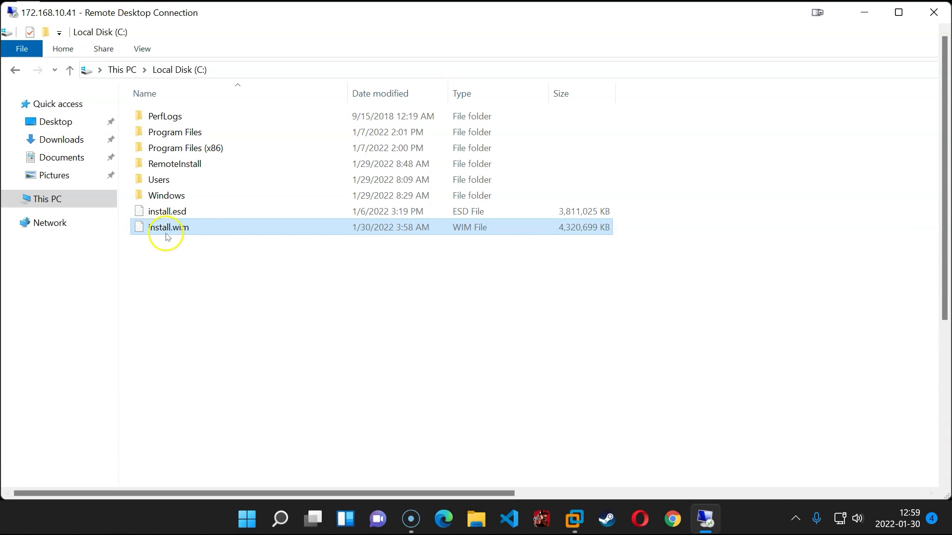
- Start adding an install image and name the new image group Workstations
{"action": "left_click_drag", "start_coordinate": [939, 207], "coordinate": [931, 371]}
{"action": "left_click", "coordinate": [239, 472]}
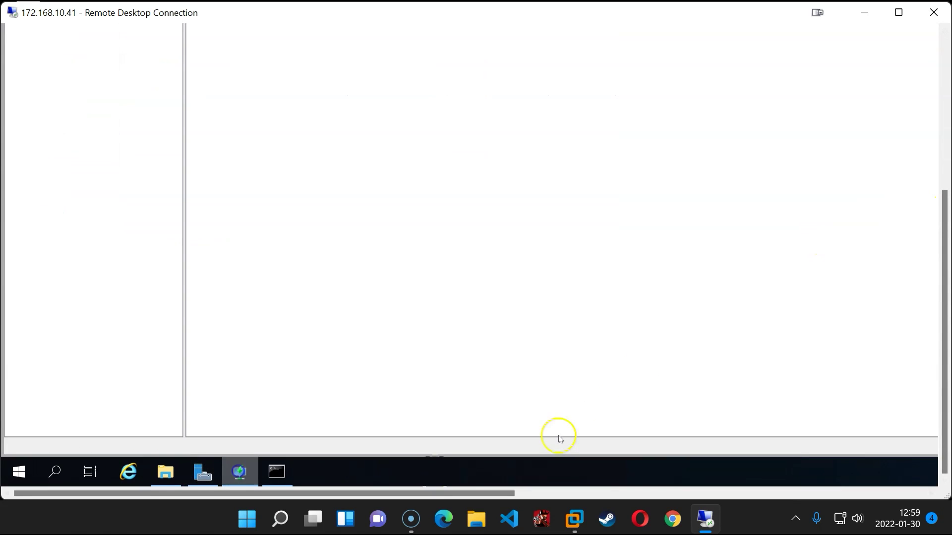
{"action": "left_click_drag", "start_coordinate": [941, 323], "coordinate": [941, 168]}
{"action": "right_click", "coordinate": [101, 131]}
{"action": "left_click", "coordinate": [159, 144]}
{"action": "left_click_drag", "start_coordinate": [529, 266], "coordinate": [434, 262]}
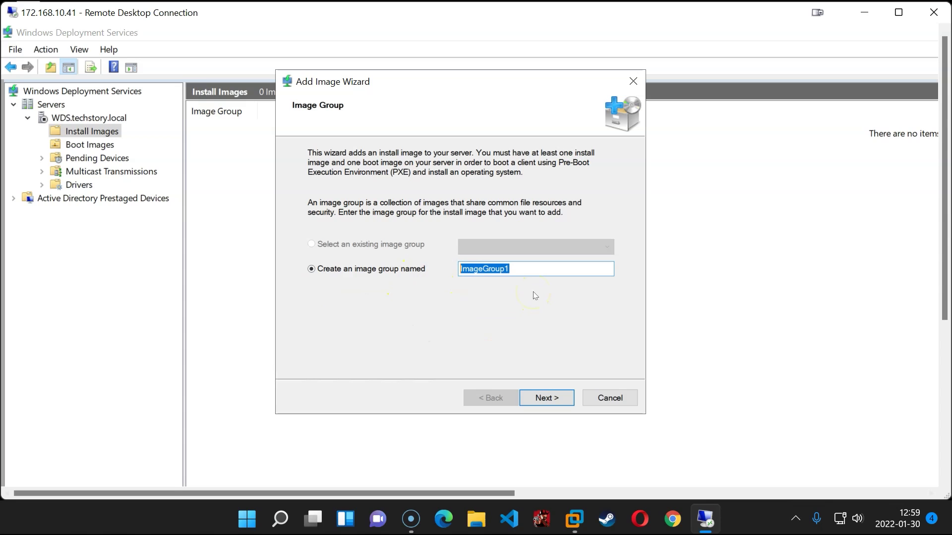
{"action": "type", "text": "Works"}
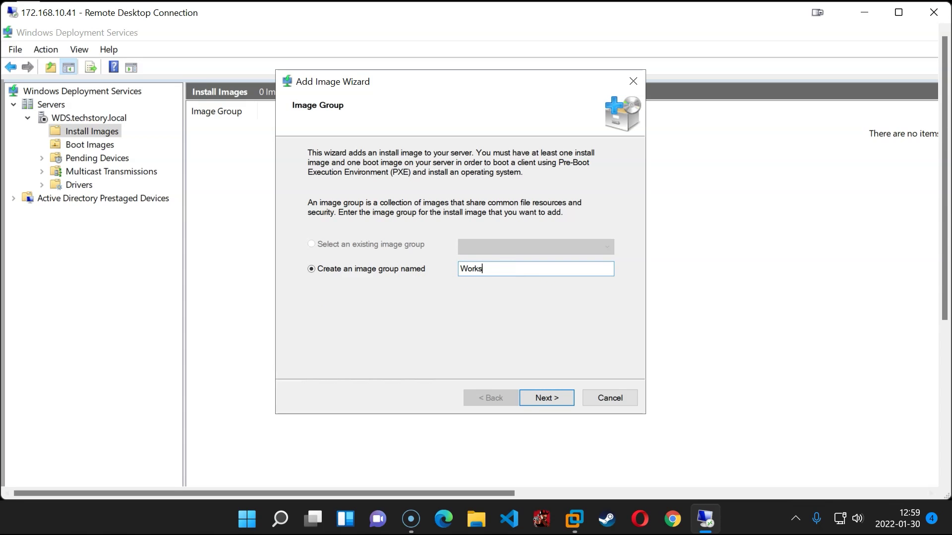
{"action": "type", "text": "tations"}
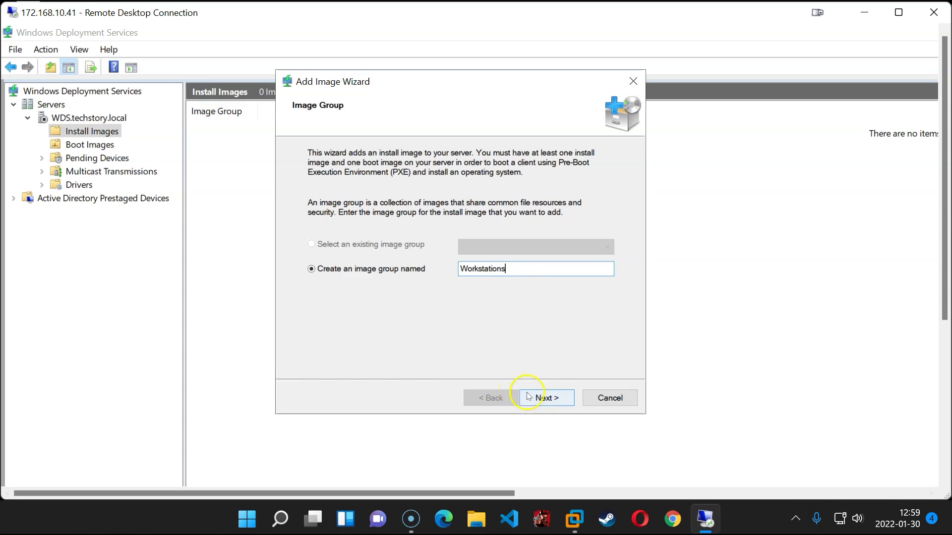
{"action": "left_click", "coordinate": [555, 399]}
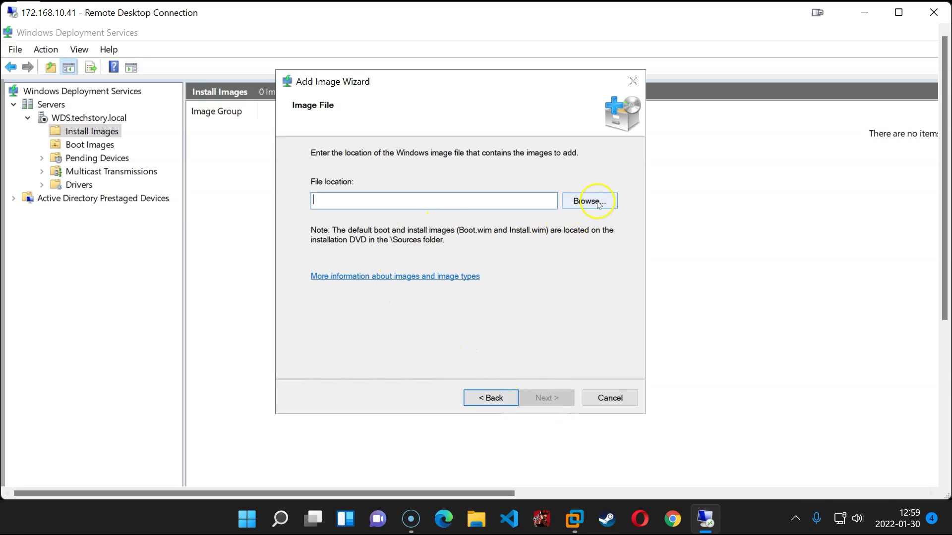
- Pick C:\install.wim and complete the wizard to add the Windows 10 Pro image
{"action": "left_click", "coordinate": [590, 202]}
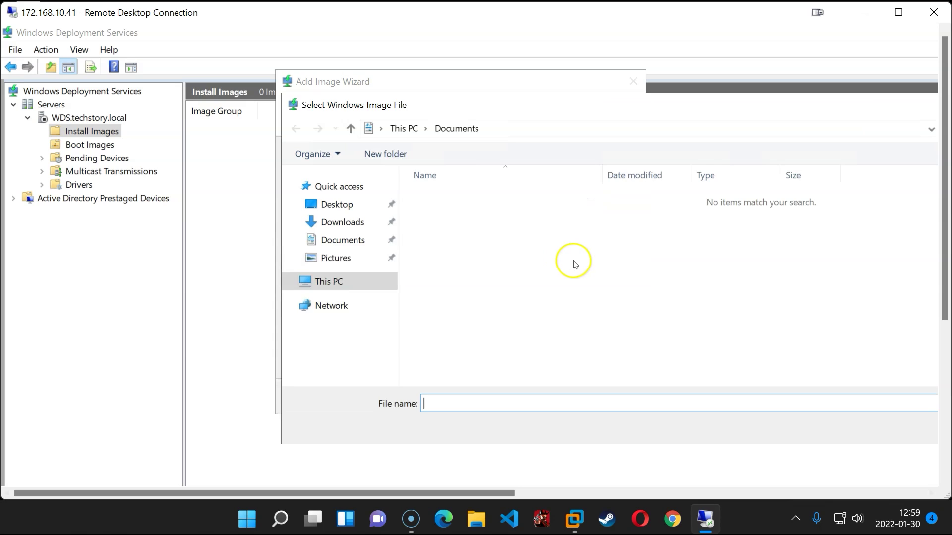
{"action": "left_click", "coordinate": [337, 289]}
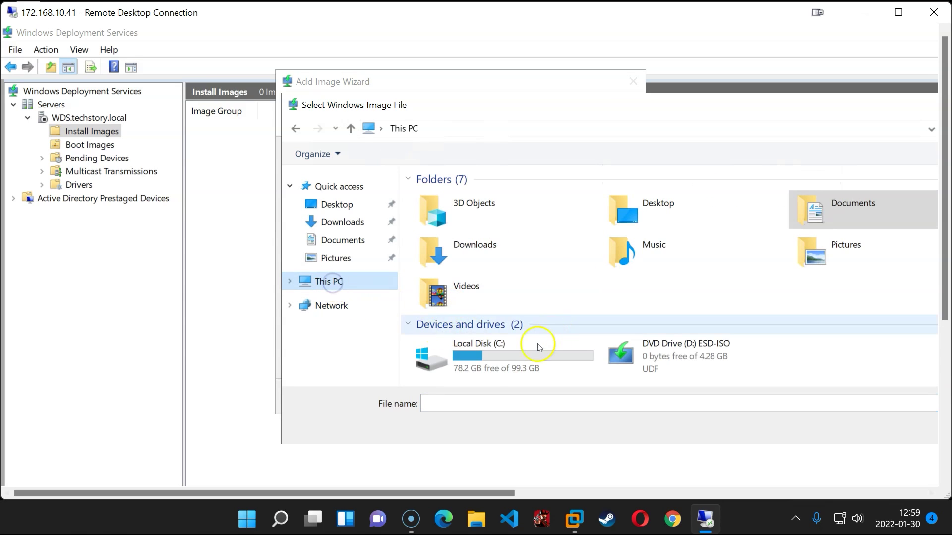
{"action": "double_click", "coordinate": [540, 353]}
{"action": "double_click", "coordinate": [462, 293]}
{"action": "left_click", "coordinate": [545, 399]}
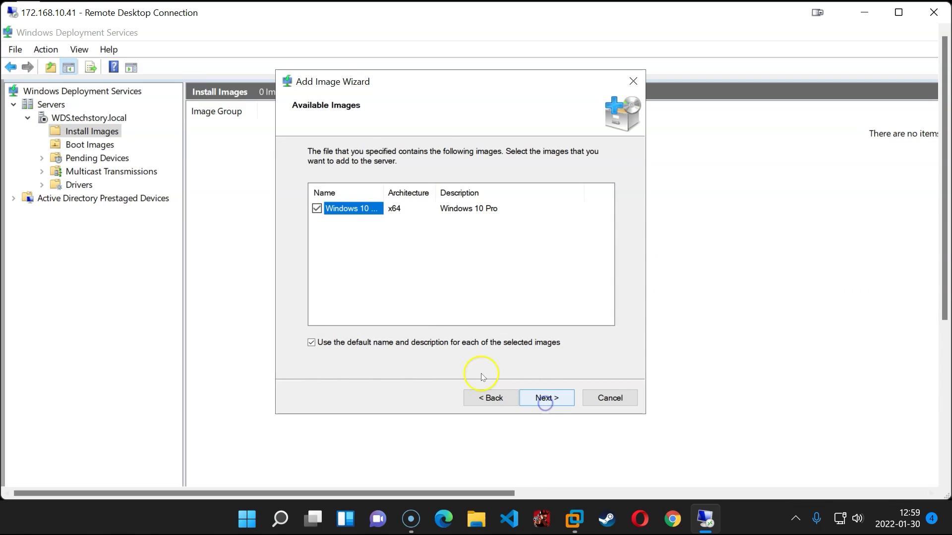
{"action": "left_click_drag", "start_coordinate": [384, 195], "coordinate": [518, 196]}
{"action": "left_click_drag", "start_coordinate": [421, 316], "coordinate": [342, 316]}
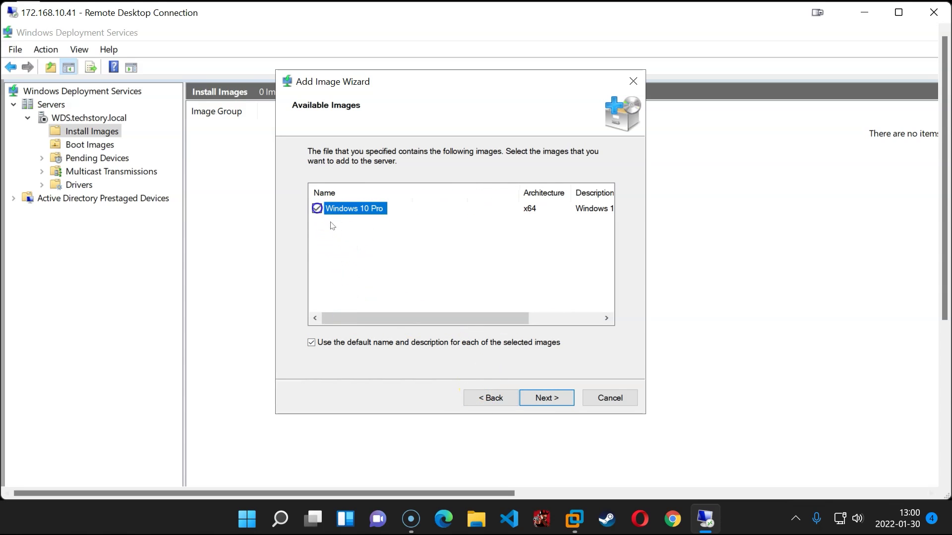
{"action": "left_click", "coordinate": [557, 399]}
{"action": "left_click", "coordinate": [554, 399]}
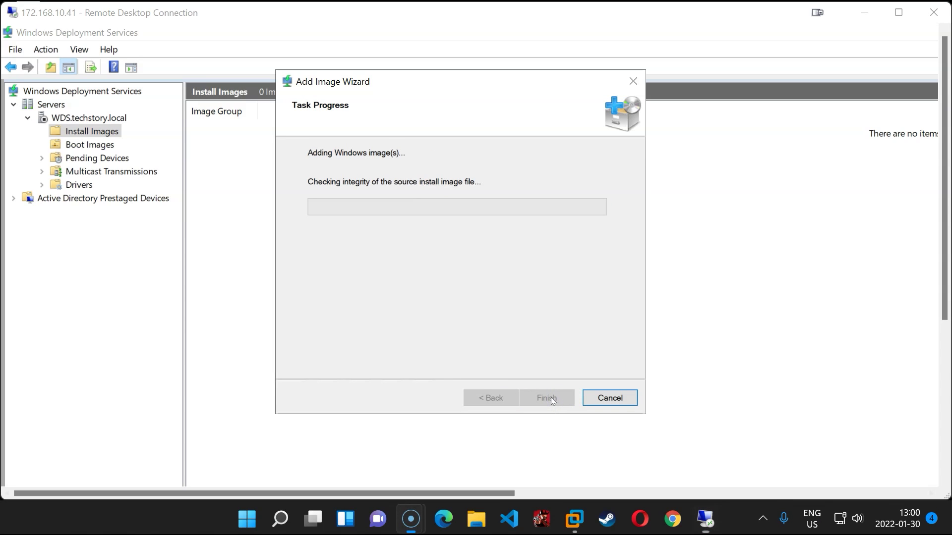
{"action": "left_click", "coordinate": [551, 397]}
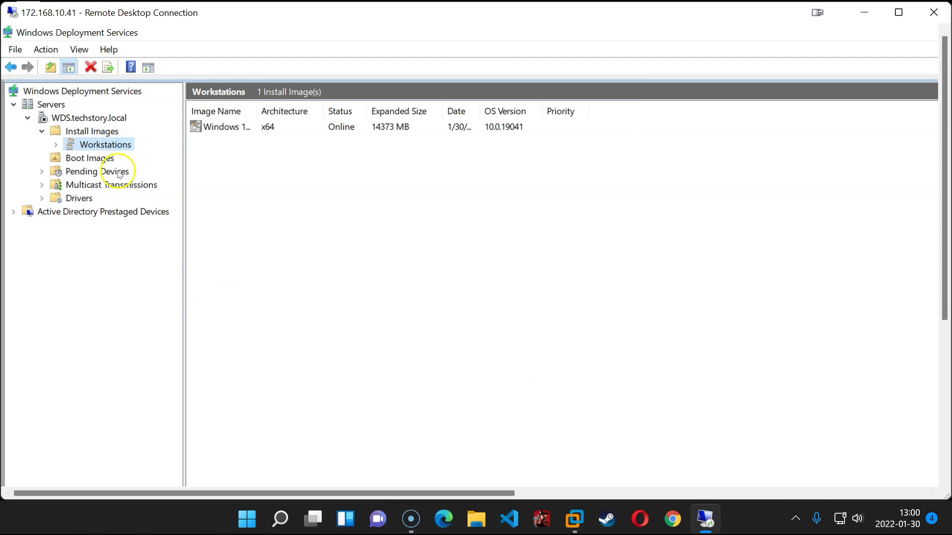
- Start adding a boot image and choose boot.wim from the DVD drive's sources folder
{"action": "left_click", "coordinate": [79, 158]}
{"action": "right_click", "coordinate": [89, 158]}
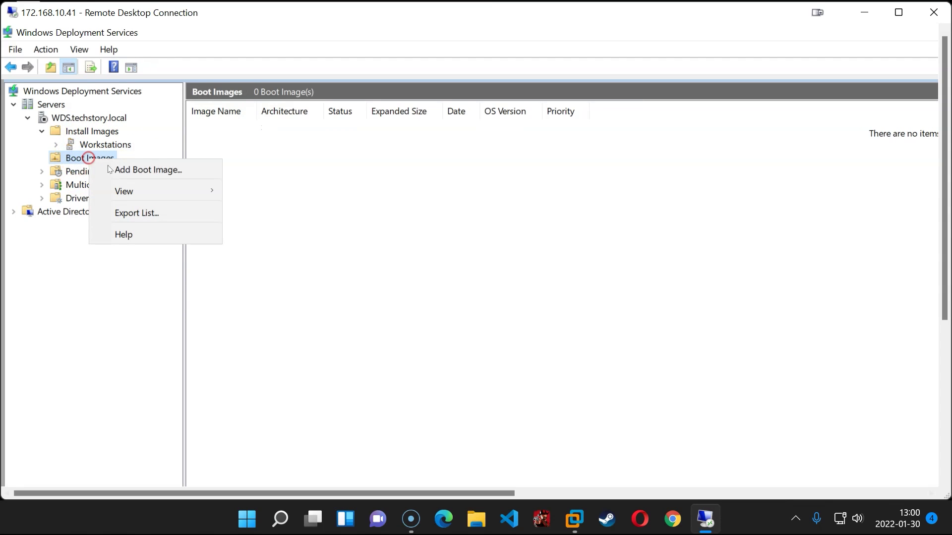
{"action": "left_click", "coordinate": [160, 171]}
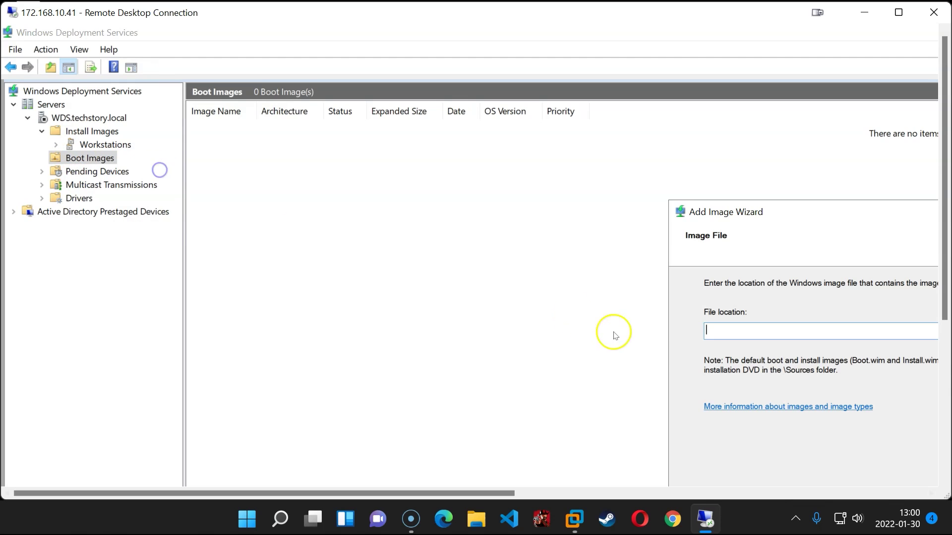
{"action": "left_click_drag", "start_coordinate": [786, 214], "coordinate": [423, 83]}
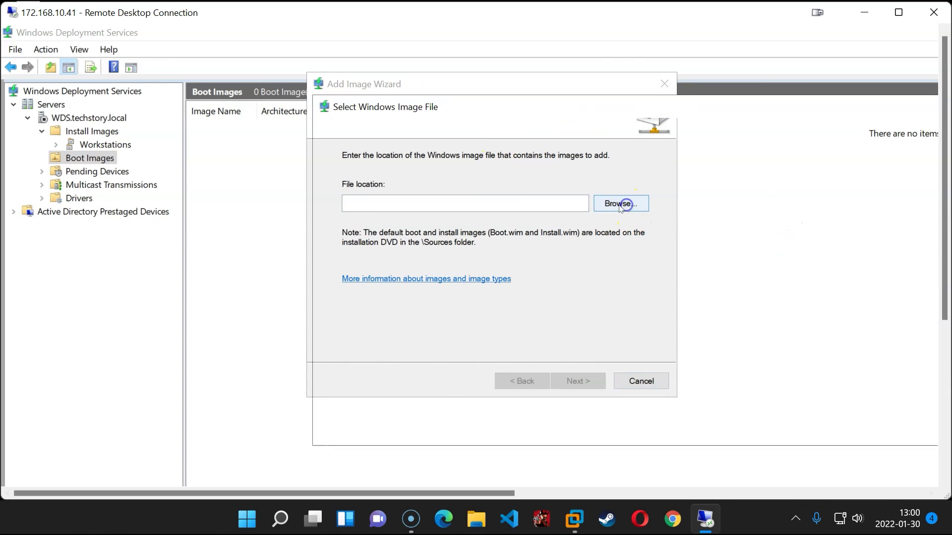
{"action": "left_click", "coordinate": [621, 205]}
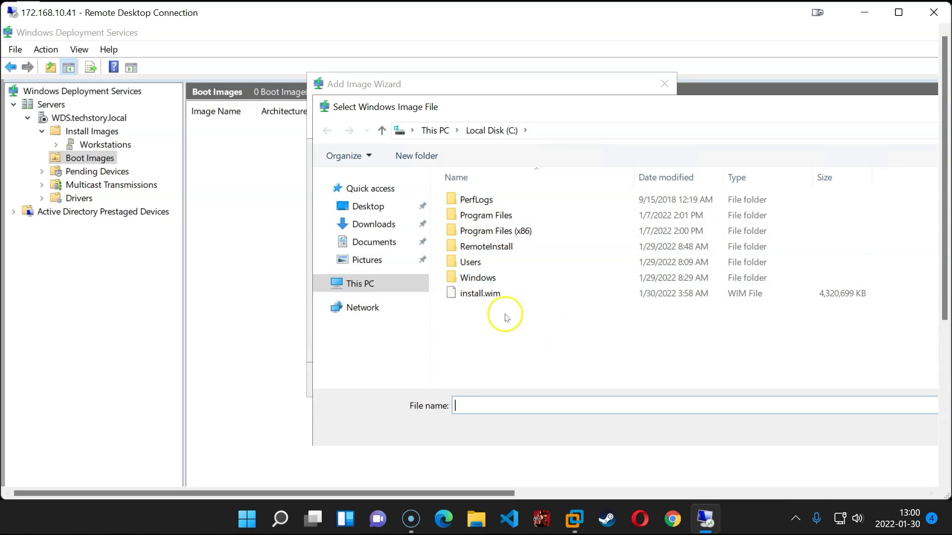
{"action": "left_click", "coordinate": [374, 285]}
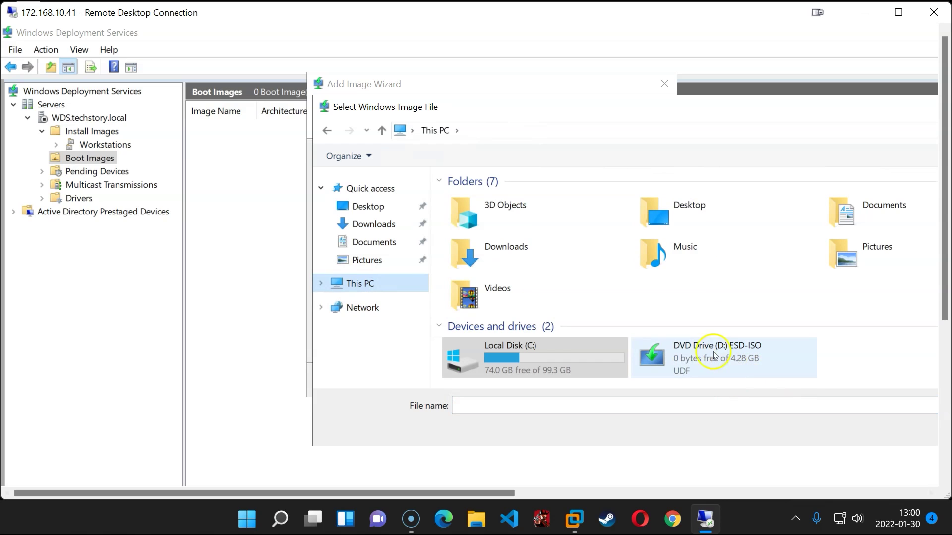
{"action": "double_click", "coordinate": [730, 356]}
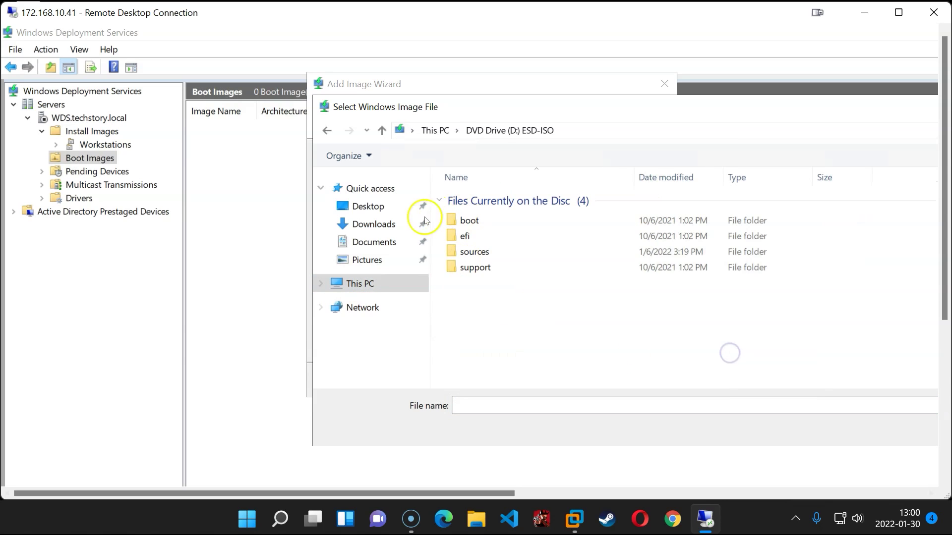
{"action": "double_click", "coordinate": [474, 252]}
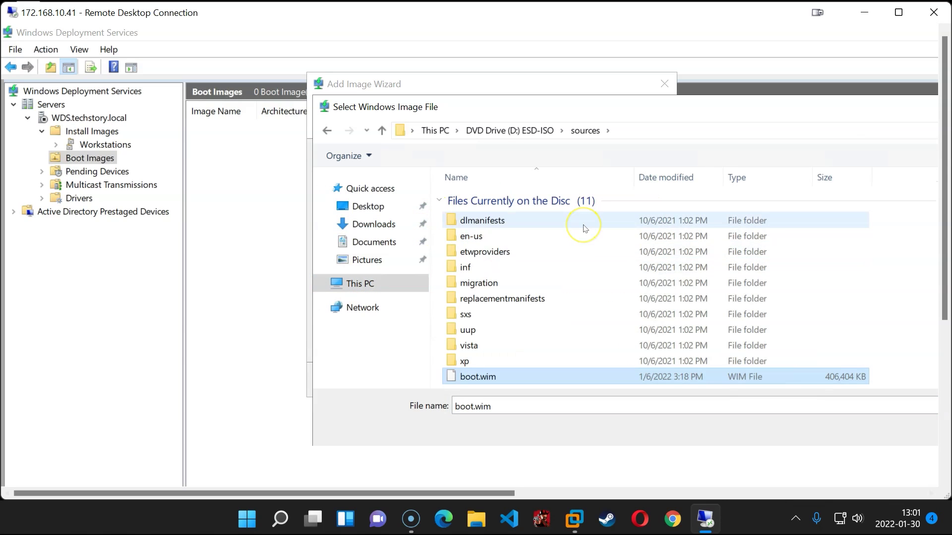
{"action": "key", "text": "Return"}
- Set the boot image name and description to win10 and finish the wizard
{"action": "left_click", "coordinate": [577, 382]}
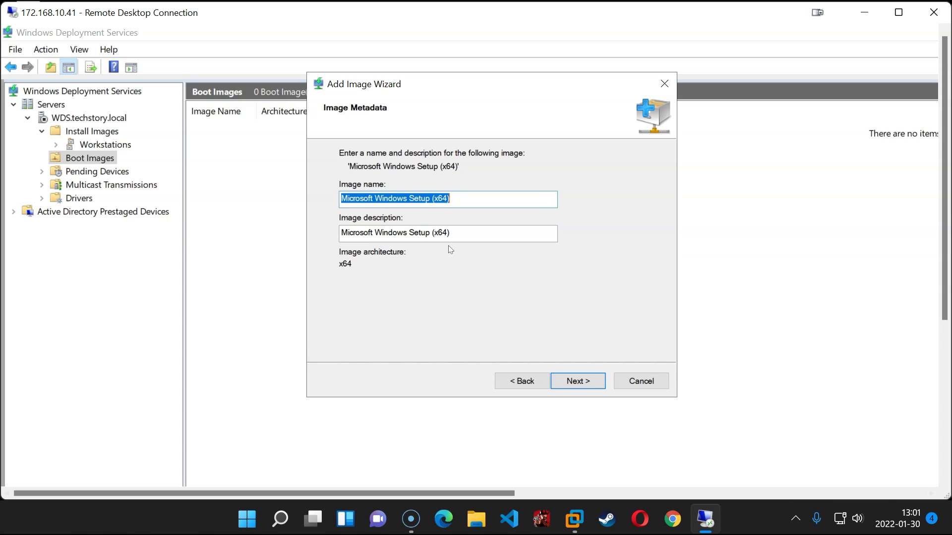
{"action": "type", "text": "win10"}
{"action": "key", "text": "ctrl+a"}
{"action": "key", "text": "ctrl+c"}
{"action": "key", "text": "Tab"}
{"action": "key", "text": "ctrl+v"}
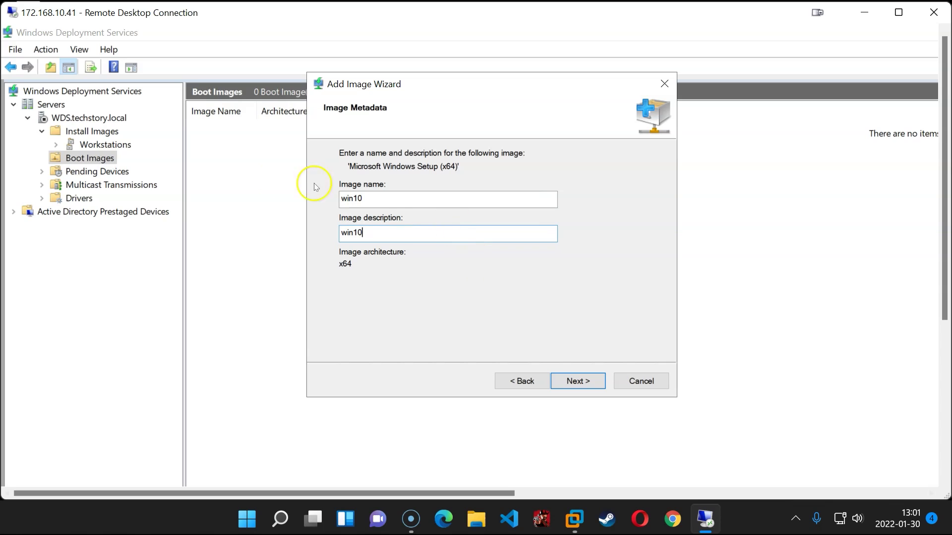
{"action": "left_click_drag", "start_coordinate": [375, 199], "coordinate": [322, 189]}
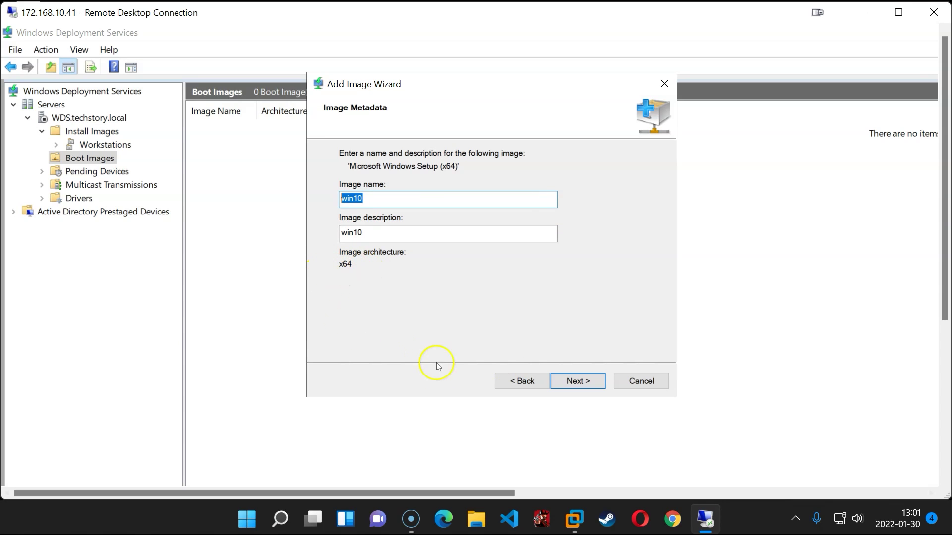
{"action": "left_click", "coordinate": [563, 382]}
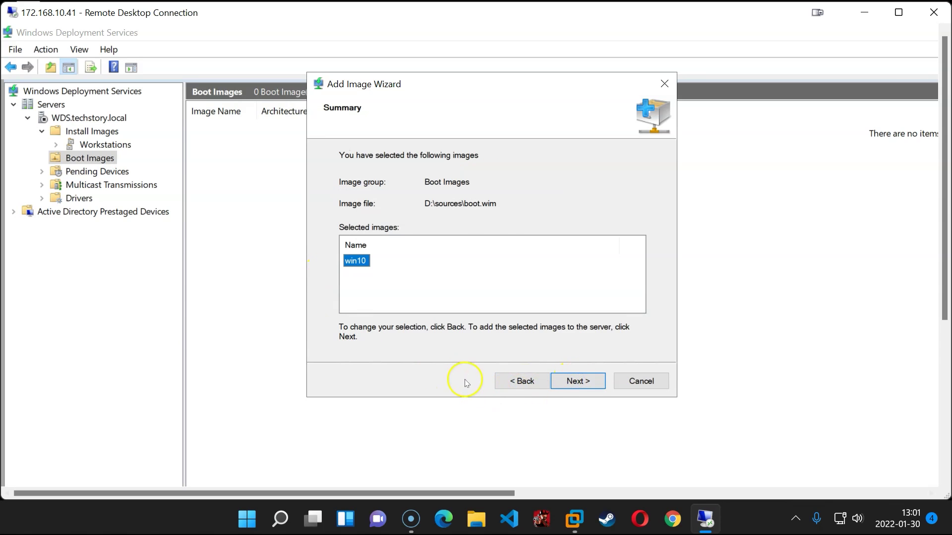
{"action": "left_click", "coordinate": [568, 384]}
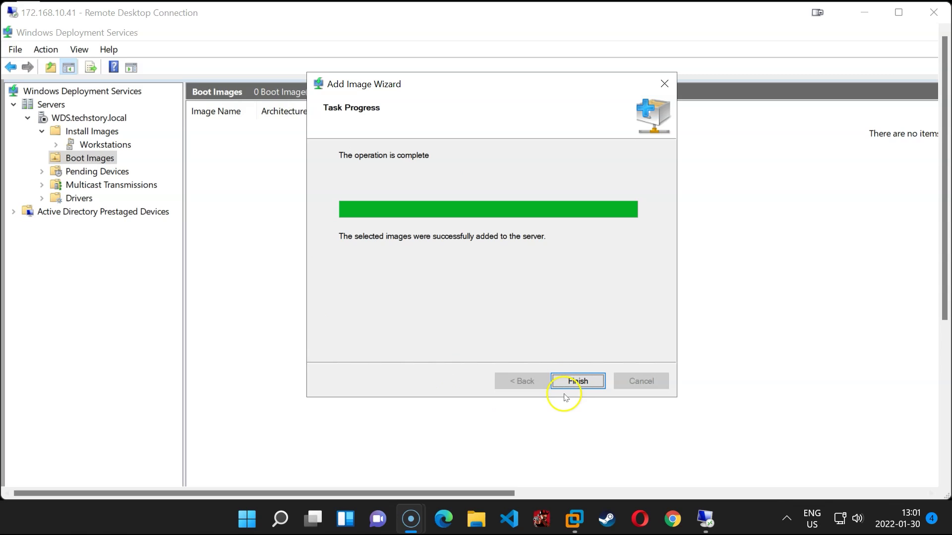
{"action": "left_click", "coordinate": [578, 382]}
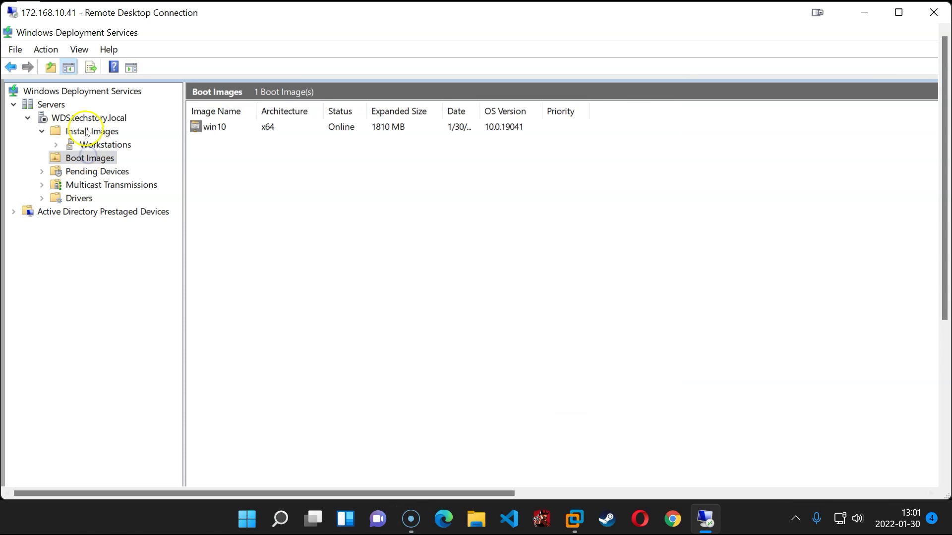
- Launch the DHCP console from Server Manager and start a new IPv4 scope
{"action": "left_click", "coordinate": [241, 471]}
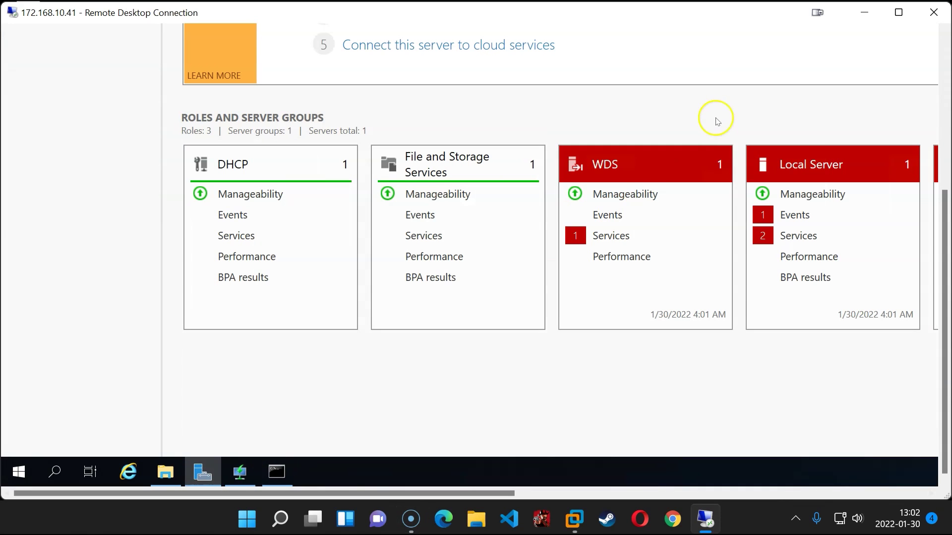
{"action": "left_click_drag", "start_coordinate": [943, 209], "coordinate": [944, 181]}
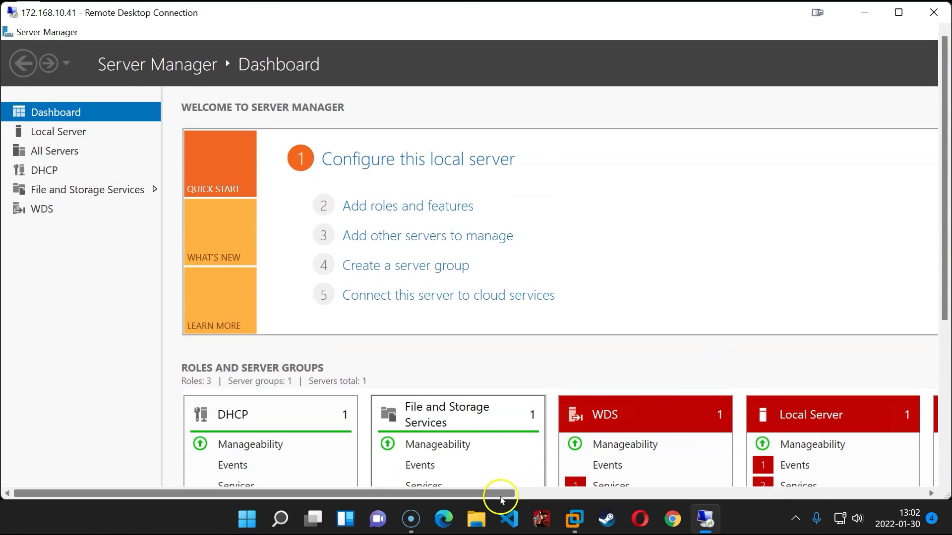
{"action": "left_click_drag", "start_coordinate": [501, 499], "coordinate": [903, 479]}
{"action": "left_click", "coordinate": [829, 64]}
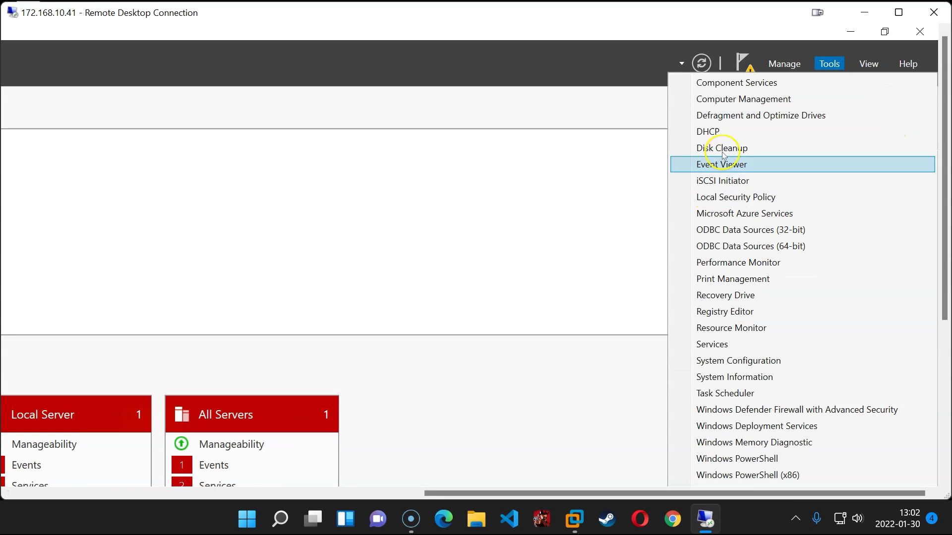
{"action": "left_click", "coordinate": [708, 132]}
{"action": "double_click", "coordinate": [45, 102]}
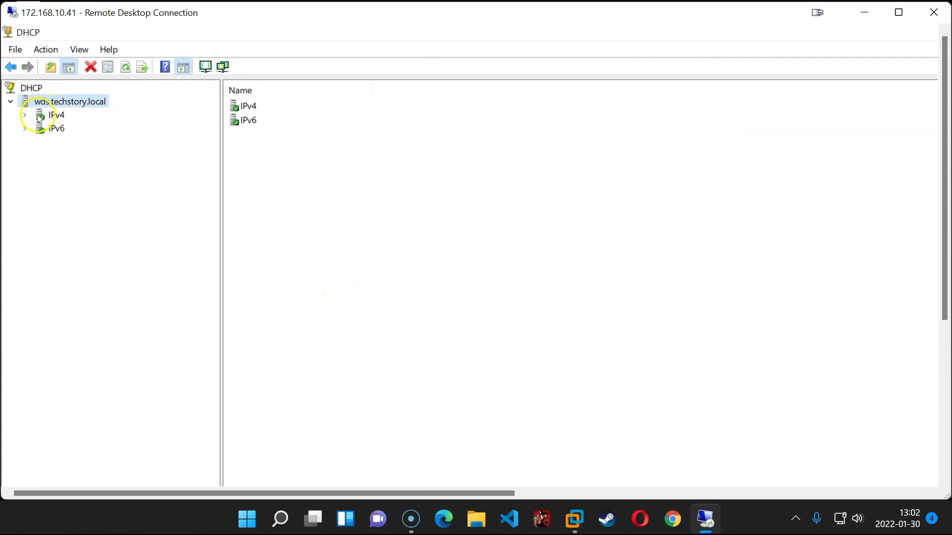
{"action": "left_click", "coordinate": [25, 116]}
{"action": "left_click", "coordinate": [50, 117]}
{"action": "right_click", "coordinate": [52, 118]}
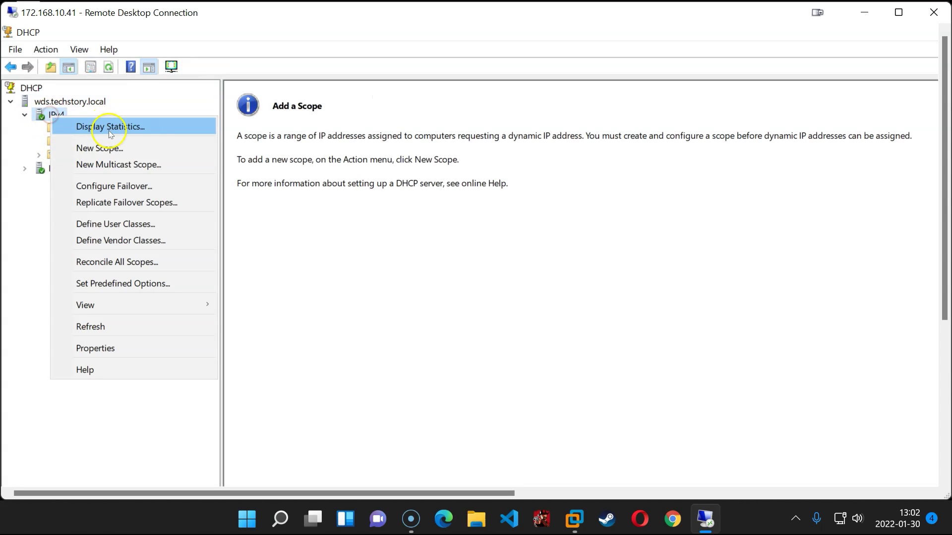
{"action": "left_click", "coordinate": [133, 154]}
{"action": "left_click", "coordinate": [591, 392]}
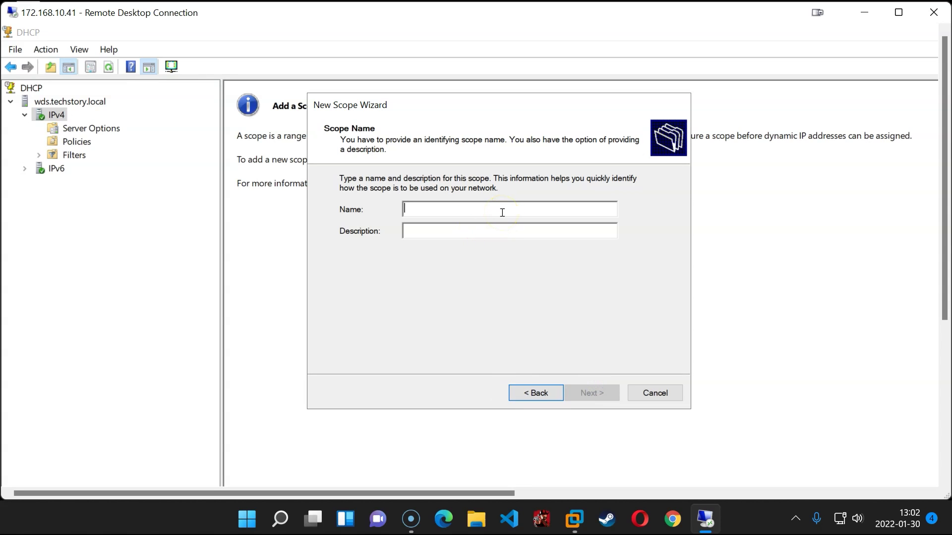
- Name the scope 172.168_scope, using the same text as its description
{"action": "type", "text": "172.168"}
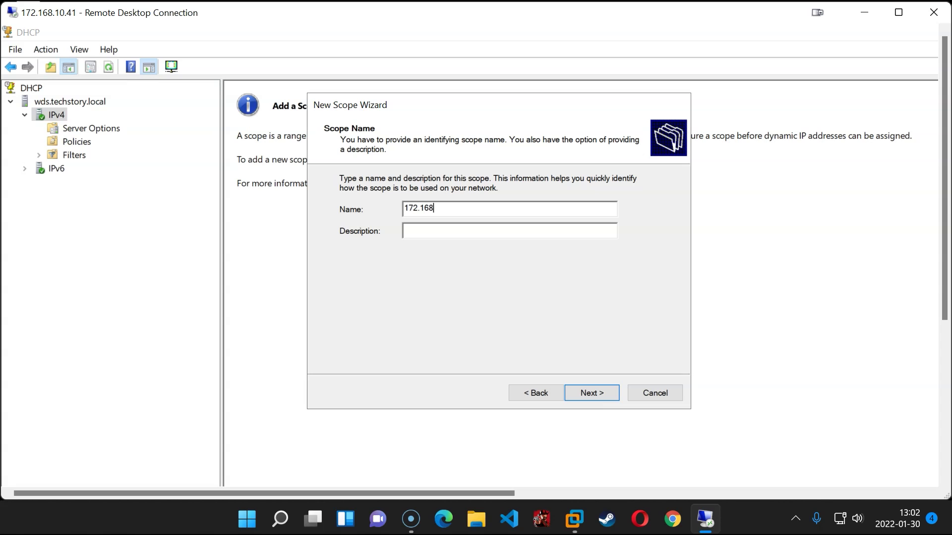
{"action": "type", "text": "_scope"}
{"action": "key", "text": "ctrl+a"}
{"action": "key", "text": "ctrl+c"}
{"action": "left_click", "coordinate": [465, 229]}
{"action": "key", "text": "ctrl+v"}
{"action": "left_click", "coordinate": [589, 393]}
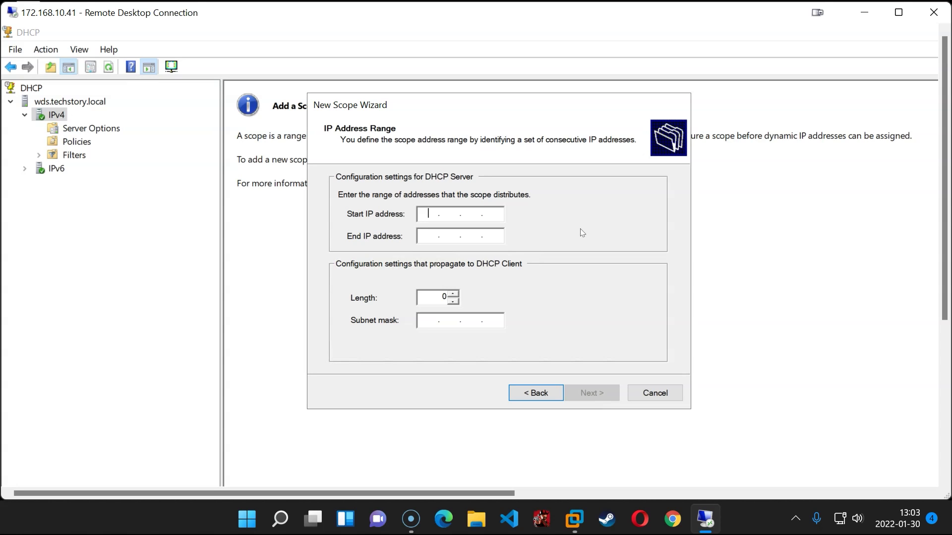
- Set the address range from 172.168.10.1 with a prefix length of 24
{"action": "type", "text": "172 . 16"}
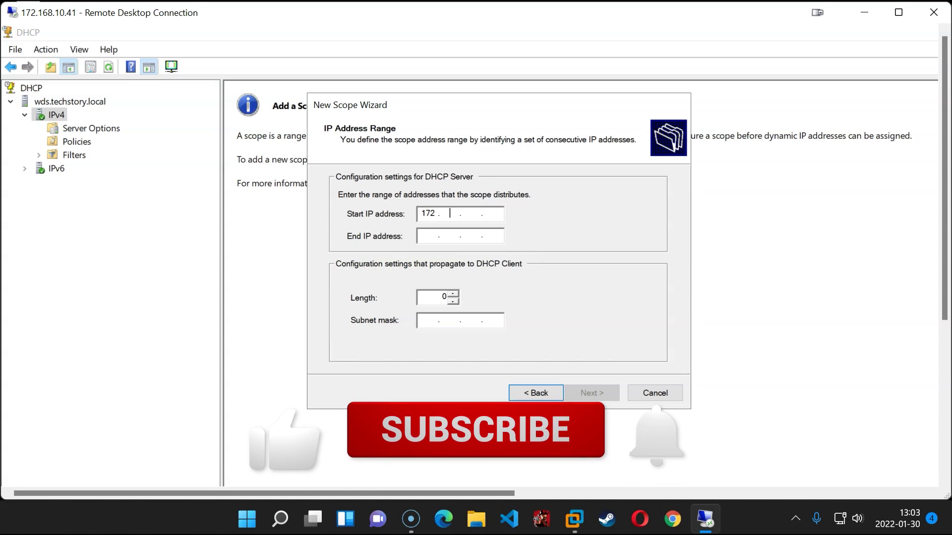
{"action": "type", "text": "8 . 10 . "}
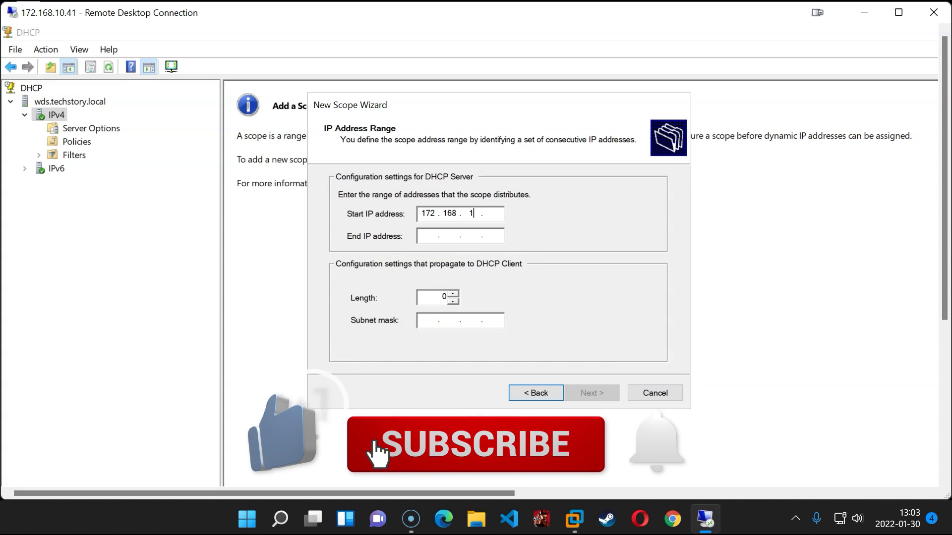
{"action": "type", "text": "1"}
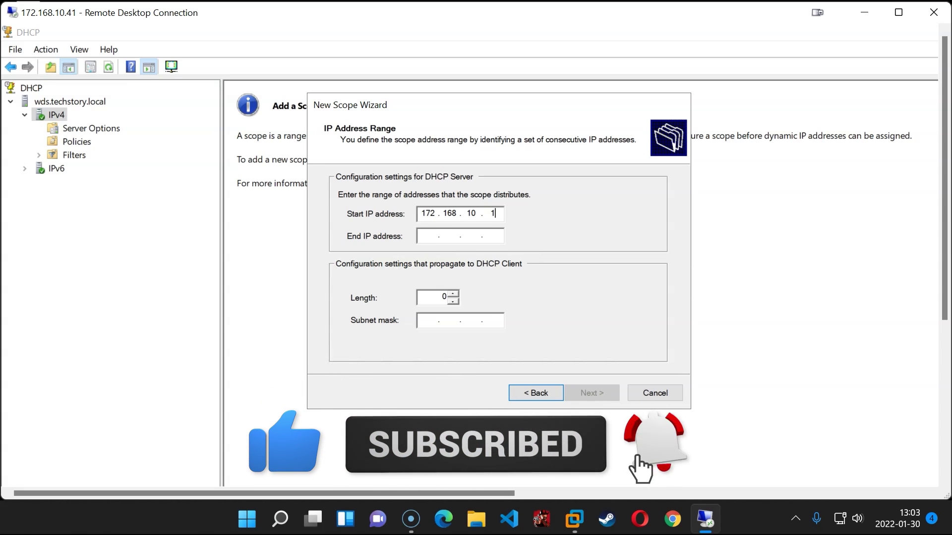
{"action": "key", "text": "Tab"}
{"action": "type", "text": "172."}
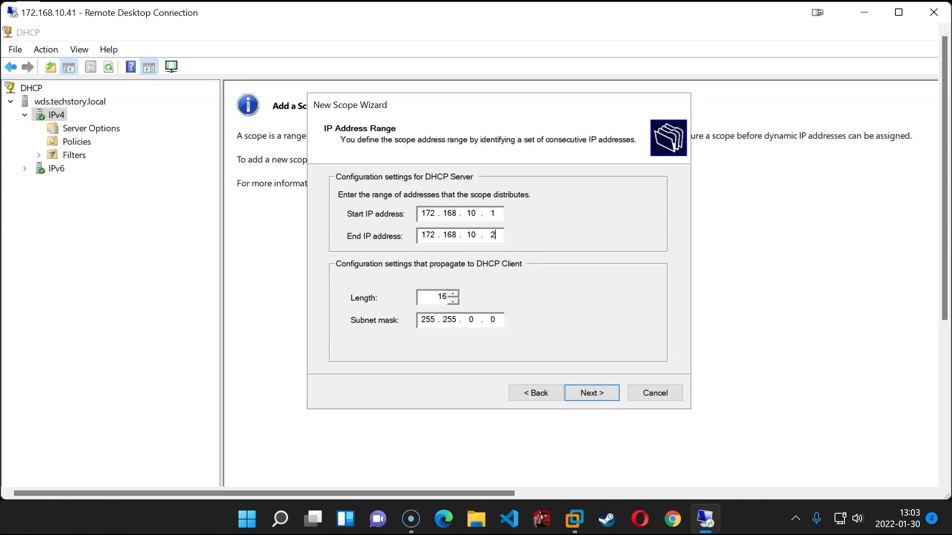
{"action": "key", "text": "Tab"}
{"action": "type", "text": "24"}
{"action": "left_click", "coordinate": [593, 394]}
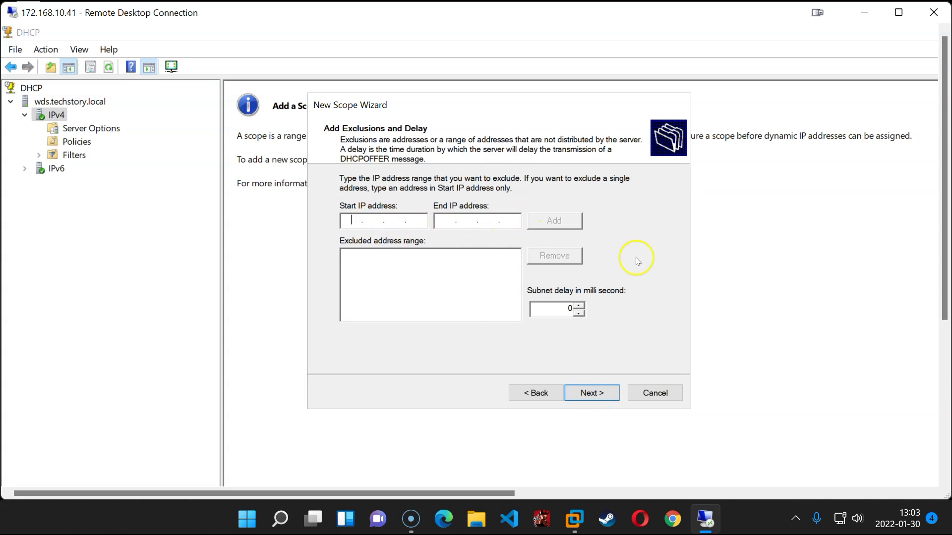
- Exclude addresses 172.168.10.1 through 172.168.10.150 from the scope
{"action": "type", "text": "172.168.10.1"}
{"action": "left_click", "coordinate": [446, 220]}
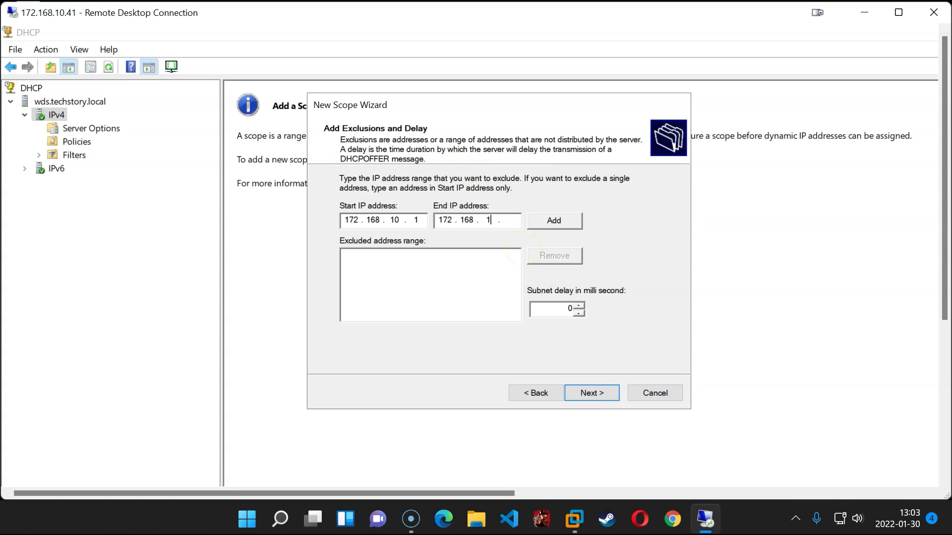
{"action": "type", "text": "172 . 168 . 10 . 150"}
{"action": "left_click", "coordinate": [569, 220]}
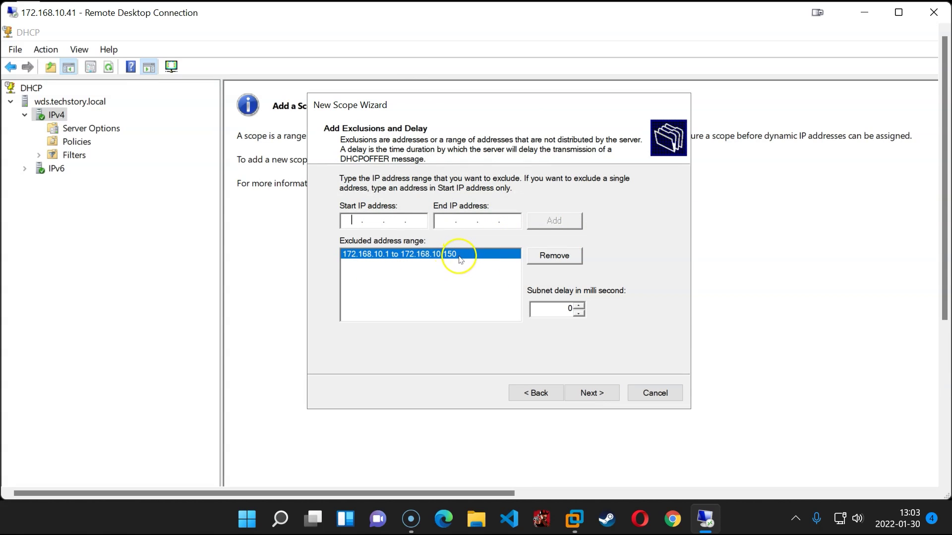
- Keep the default lease duration and add 172.168.10.101 as the default gateway
{"action": "left_click", "coordinate": [598, 392]}
{"action": "left_click", "coordinate": [586, 392]}
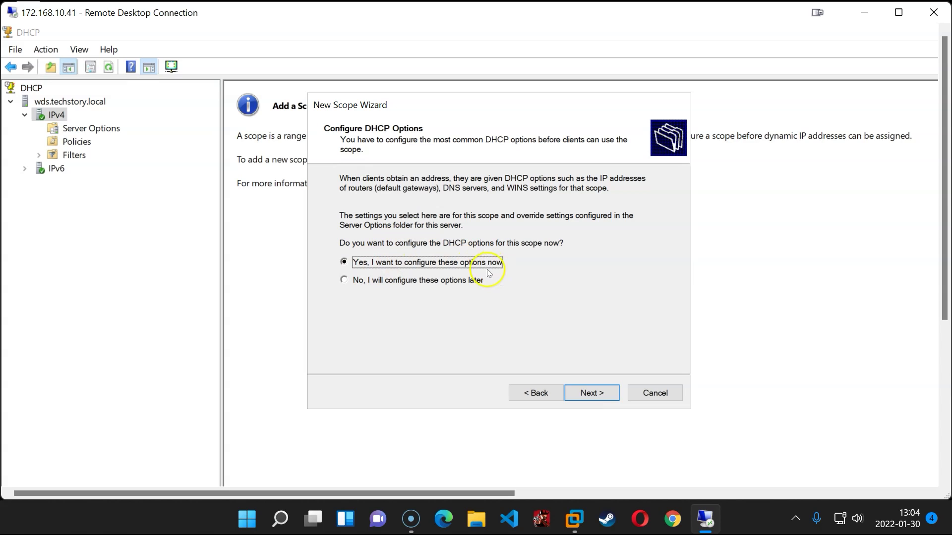
{"action": "left_click", "coordinate": [607, 392]}
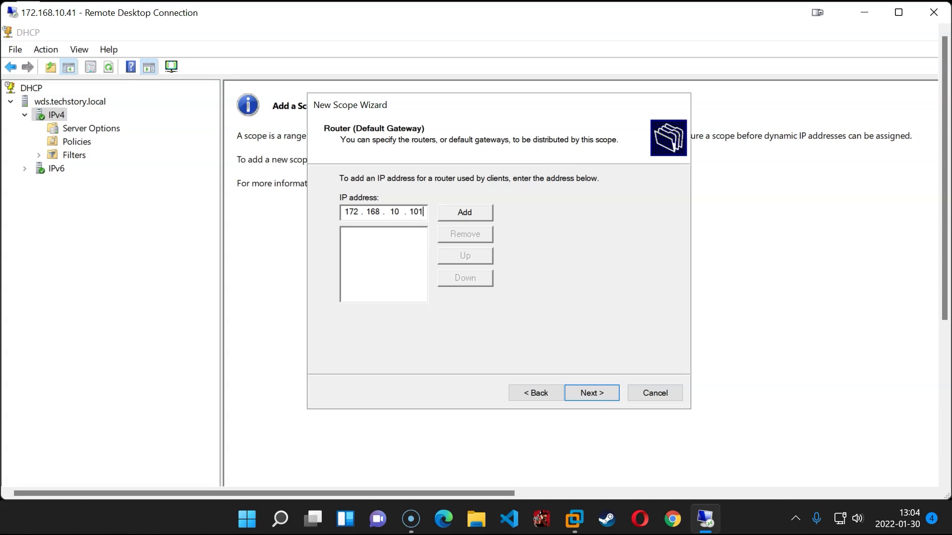
{"action": "left_click", "coordinate": [479, 213]}
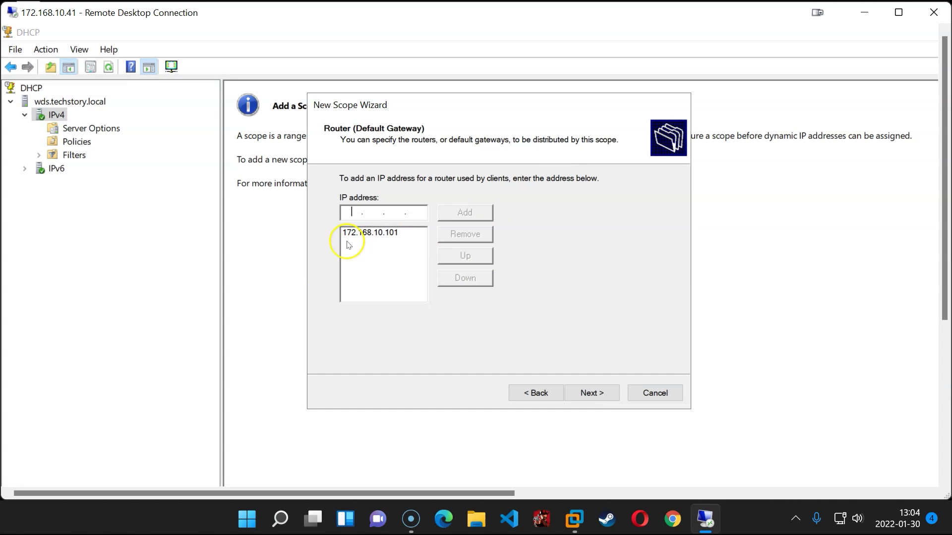
{"action": "left_click", "coordinate": [600, 396]}
- Accept the DNS and WINS settings and finish with the scope set to activate later
{"action": "left_click", "coordinate": [535, 301]}
{"action": "left_click", "coordinate": [556, 291]}
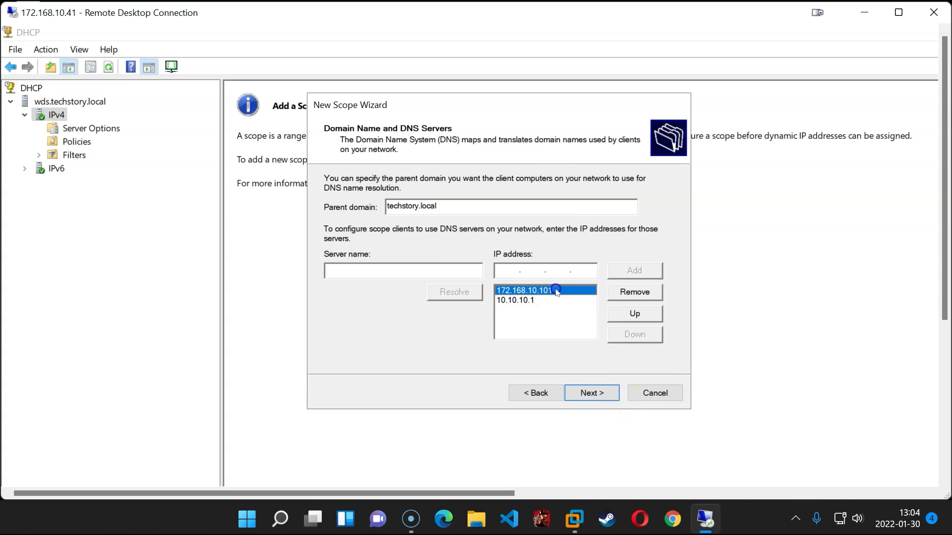
{"action": "left_click", "coordinate": [591, 393]}
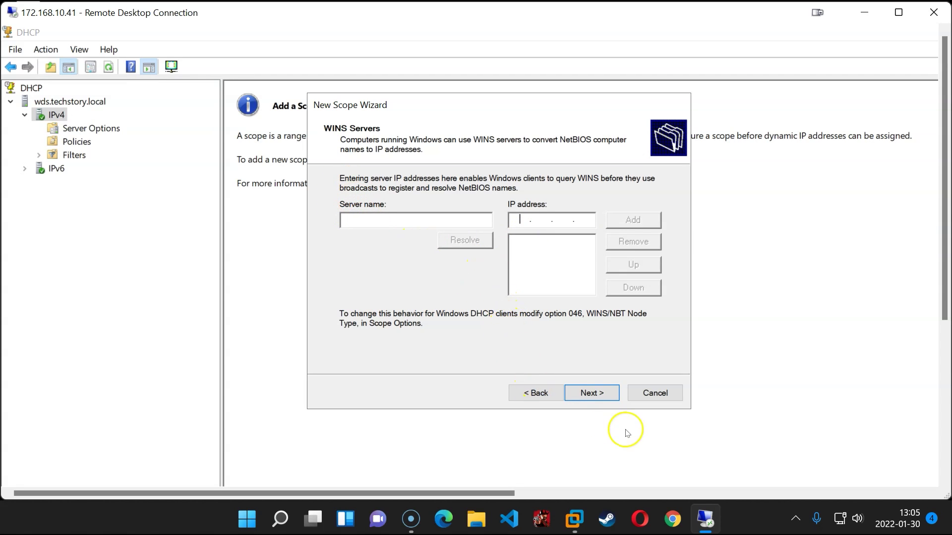
{"action": "left_click", "coordinate": [591, 392]}
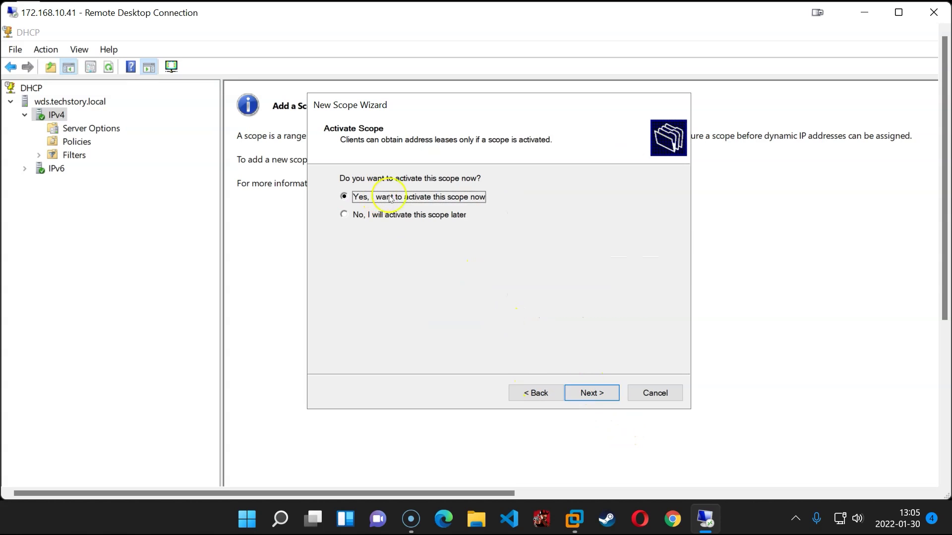
{"action": "left_click", "coordinate": [423, 216]}
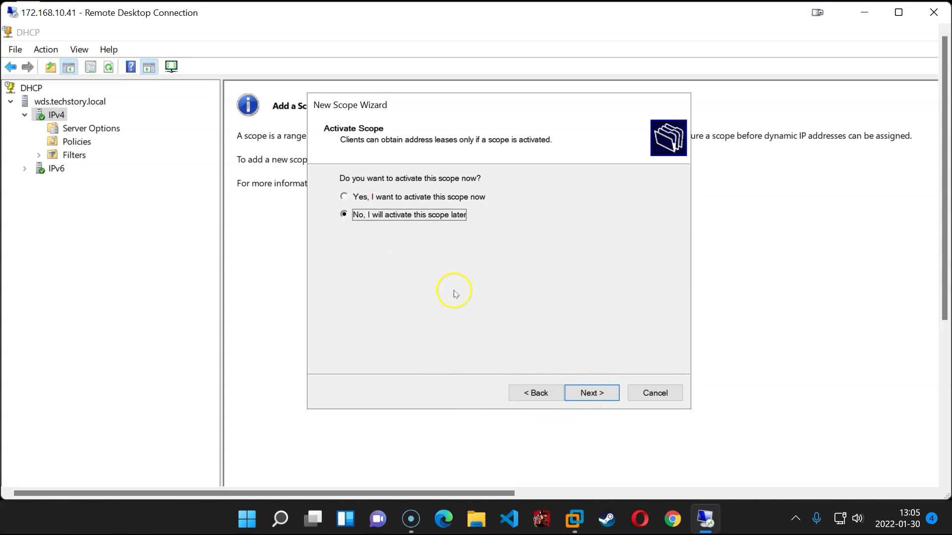
{"action": "left_click", "coordinate": [591, 393]}
{"action": "left_click", "coordinate": [592, 393]}
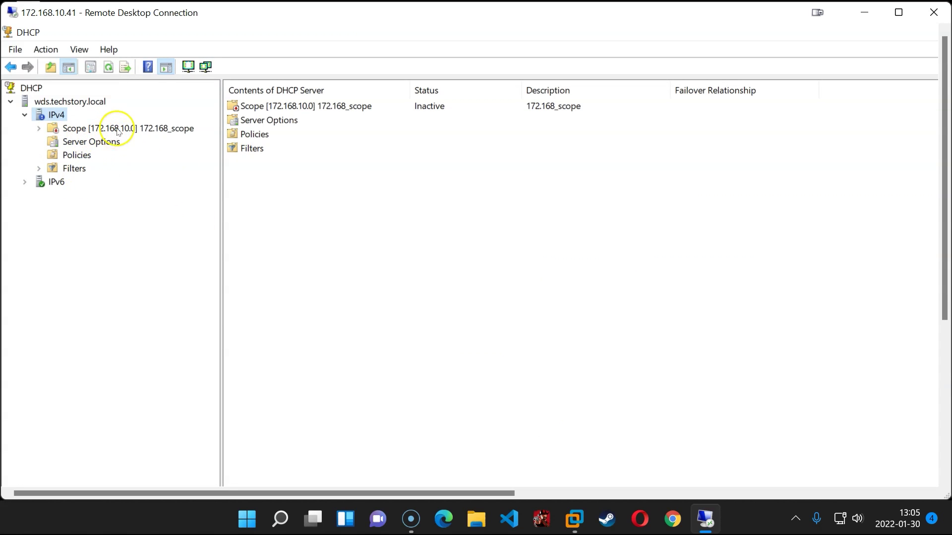
- In the new scope's Configure Options, enable 066 Boot Server Host Name for 172.168.10.41
{"action": "double_click", "coordinate": [118, 130]}
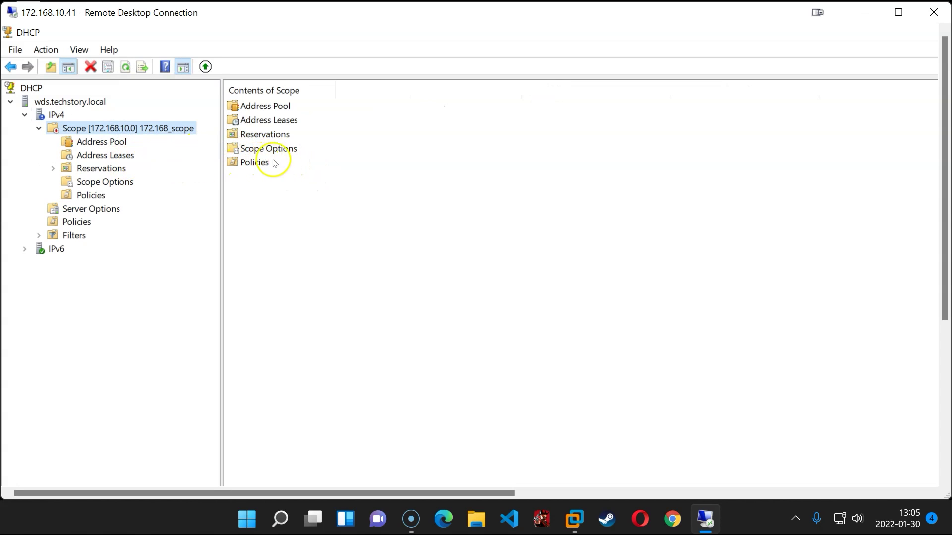
{"action": "double_click", "coordinate": [272, 149]}
{"action": "right_click", "coordinate": [268, 244]}
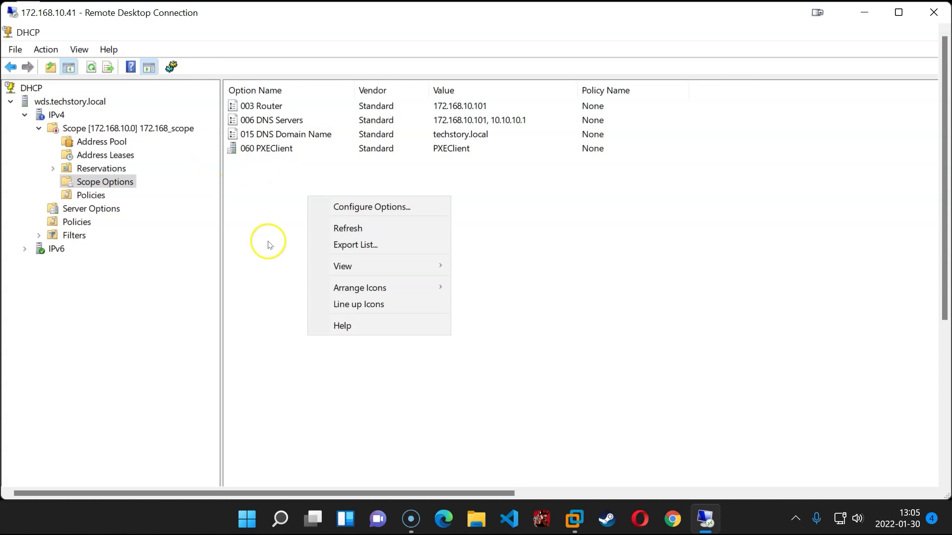
{"action": "left_click", "coordinate": [362, 208]}
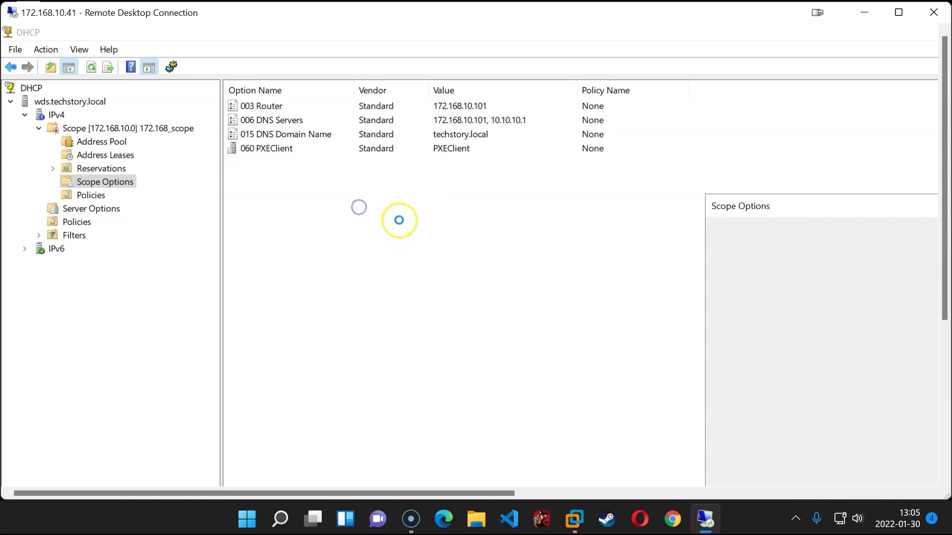
{"action": "left_click_drag", "start_coordinate": [788, 198], "coordinate": [433, 111]}
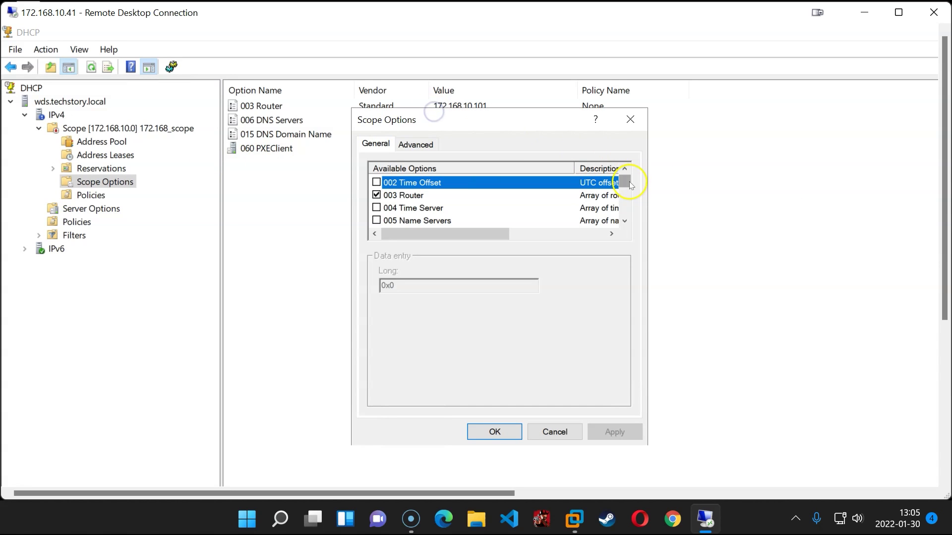
{"action": "left_click_drag", "start_coordinate": [626, 182], "coordinate": [628, 205]}
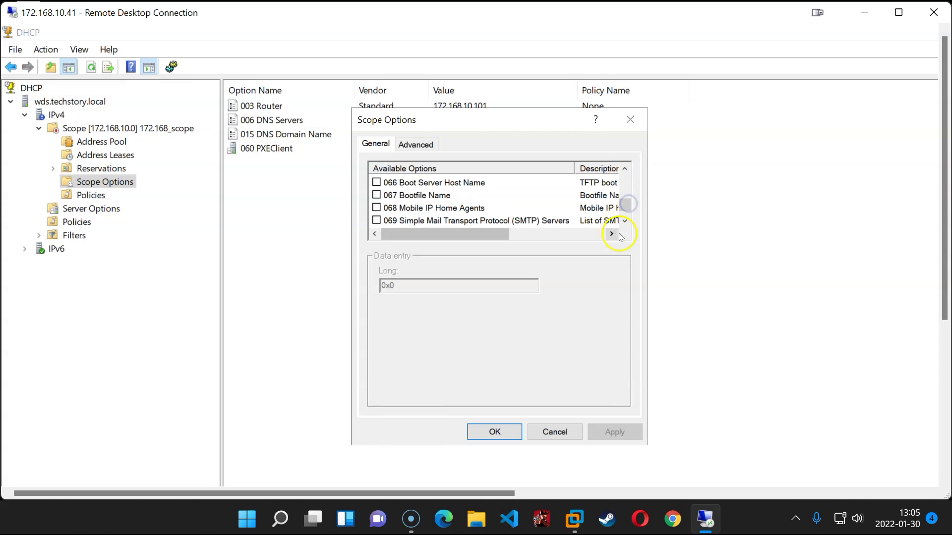
{"action": "left_click", "coordinate": [430, 195]}
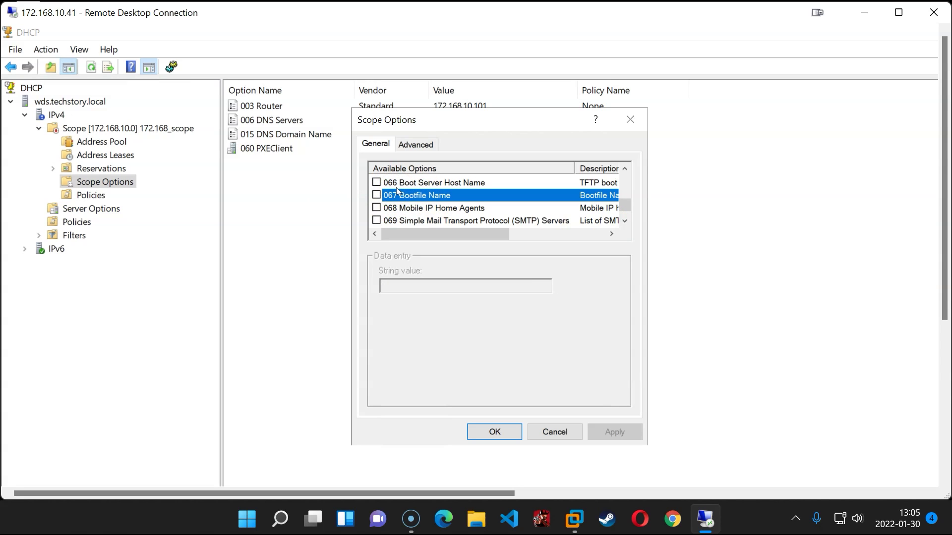
{"action": "left_click", "coordinate": [377, 183]}
{"action": "left_click", "coordinate": [410, 287]}
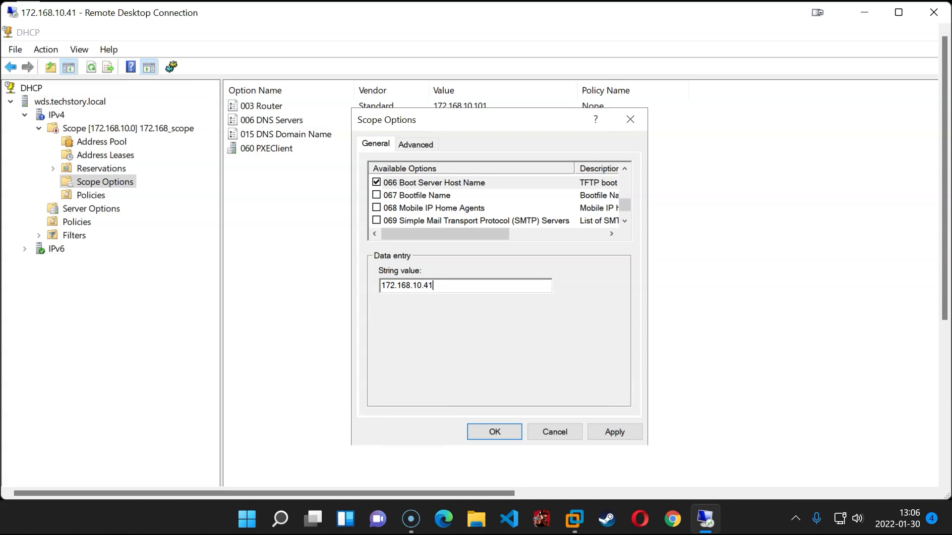
- Run ipconfig to check the server's IP configuration
{"action": "key", "text": "super+r"}
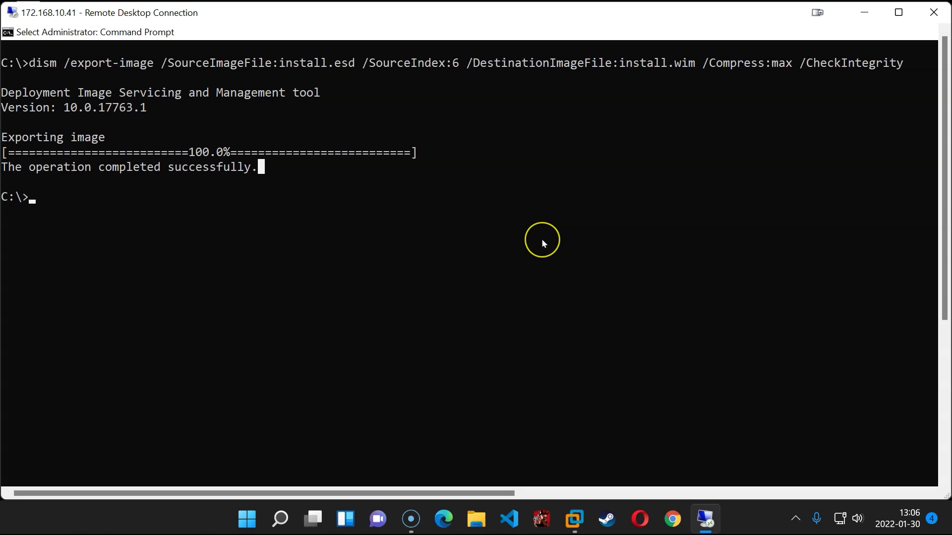
{"action": "type", "text": "ipconfig"}
{"action": "key", "text": "Return"}
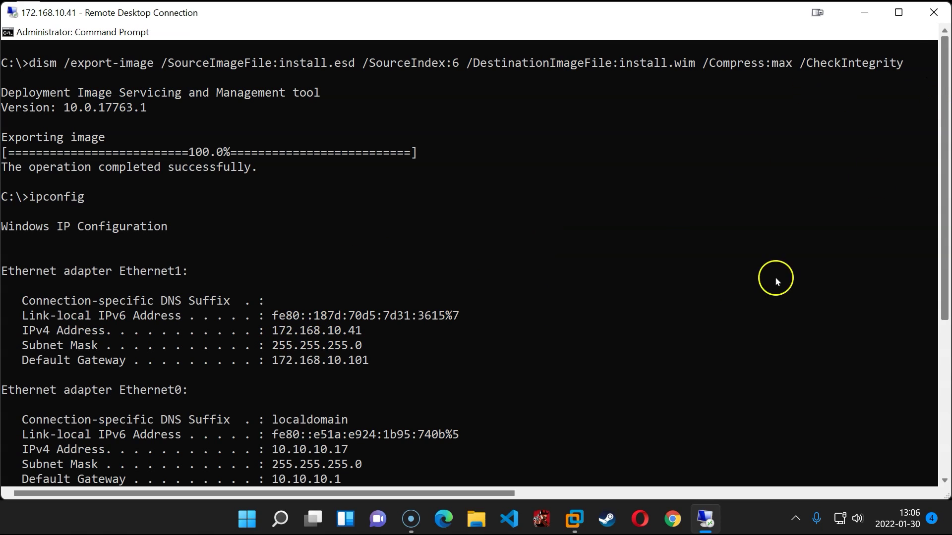
{"action": "left_click_drag", "start_coordinate": [944, 110], "coordinate": [944, 263]}
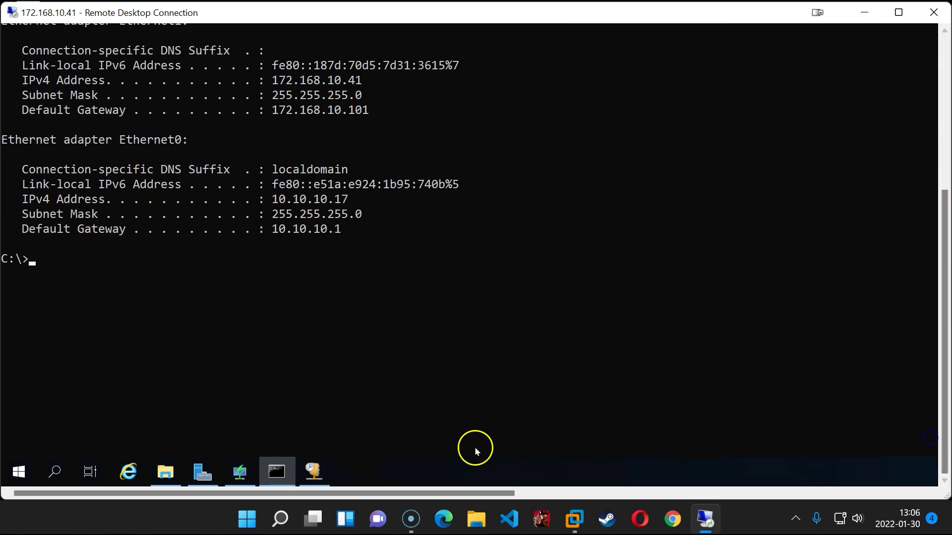
- Back in the DHCP scope options, enable 067 Bootfile Name
{"action": "left_click", "coordinate": [313, 471]}
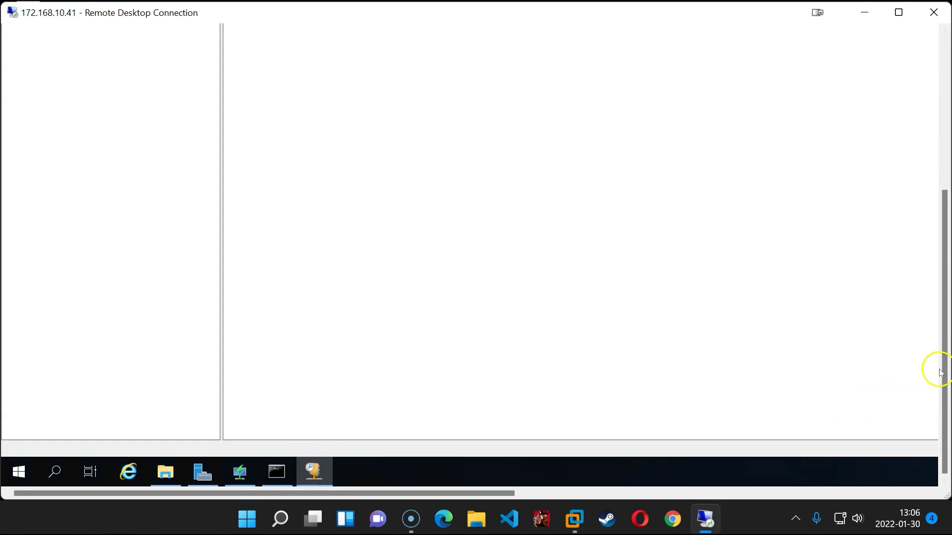
{"action": "left_click_drag", "start_coordinate": [942, 366], "coordinate": [924, 185]}
{"action": "left_click", "coordinate": [442, 286]}
{"action": "left_click", "coordinate": [375, 196]}
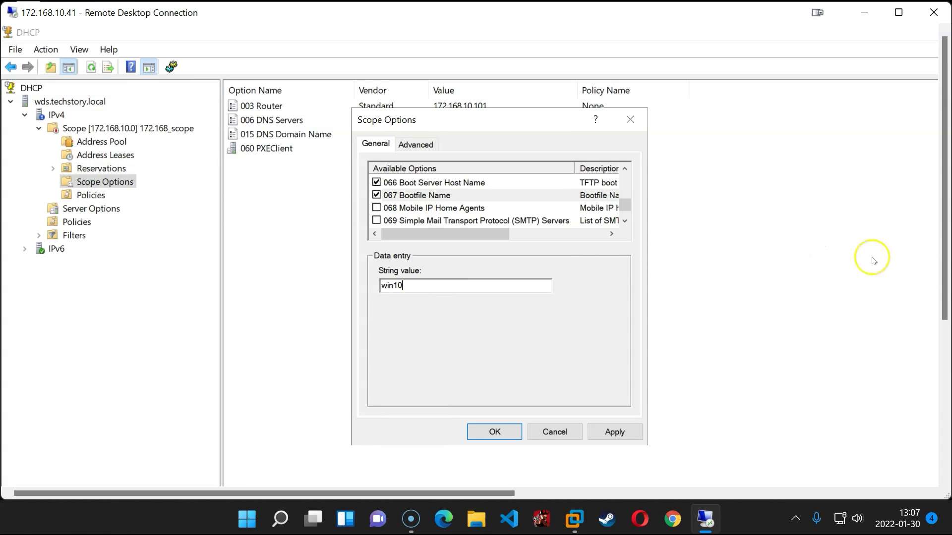
- Confirm in Windows Deployment Services that the boot image is named win10
{"action": "left_click_drag", "start_coordinate": [942, 265], "coordinate": [942, 416]}
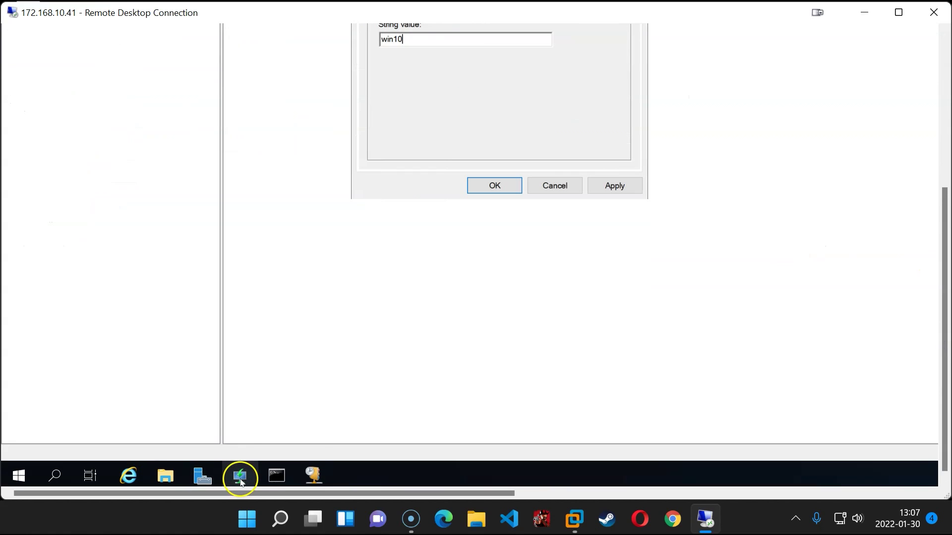
{"action": "left_click", "coordinate": [240, 478]}
{"action": "left_click_drag", "start_coordinate": [946, 331], "coordinate": [942, 195]}
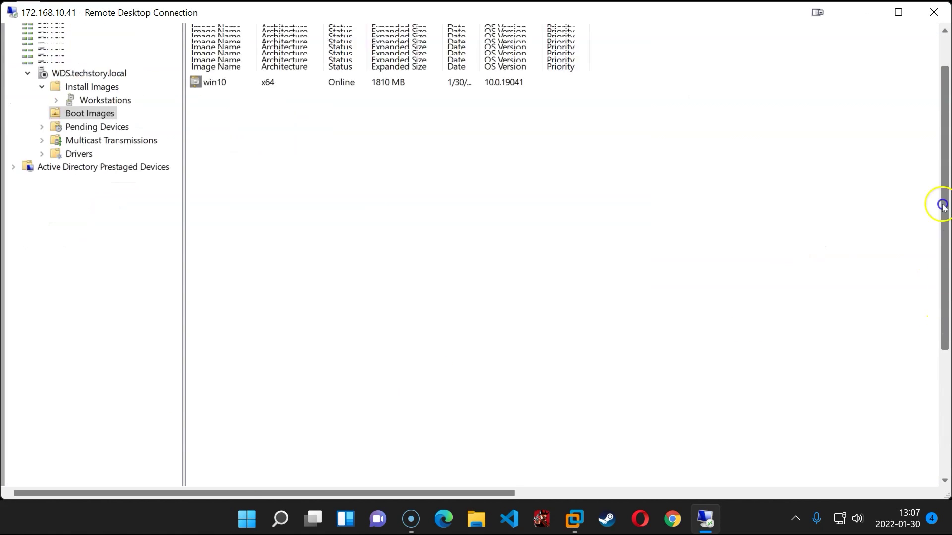
{"action": "left_click", "coordinate": [217, 135]}
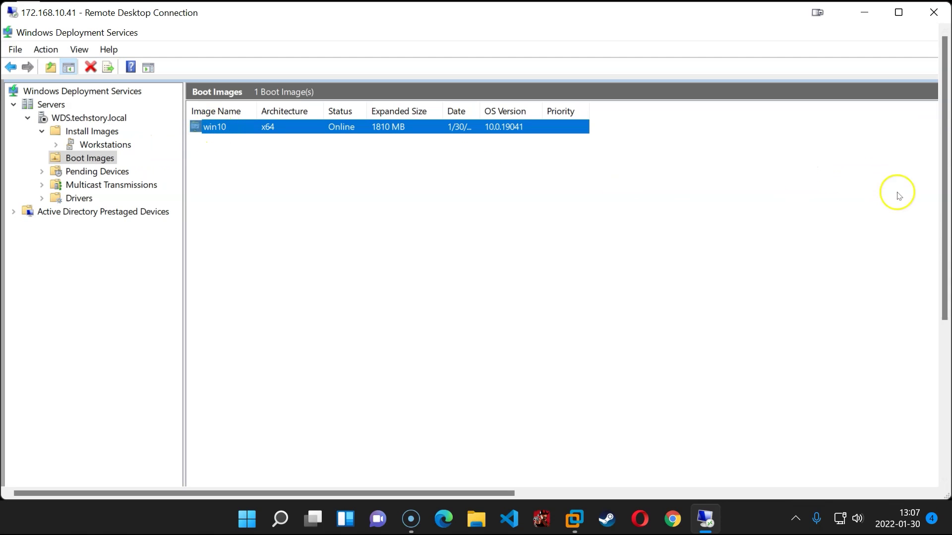
{"action": "left_click_drag", "start_coordinate": [942, 238], "coordinate": [939, 362]}
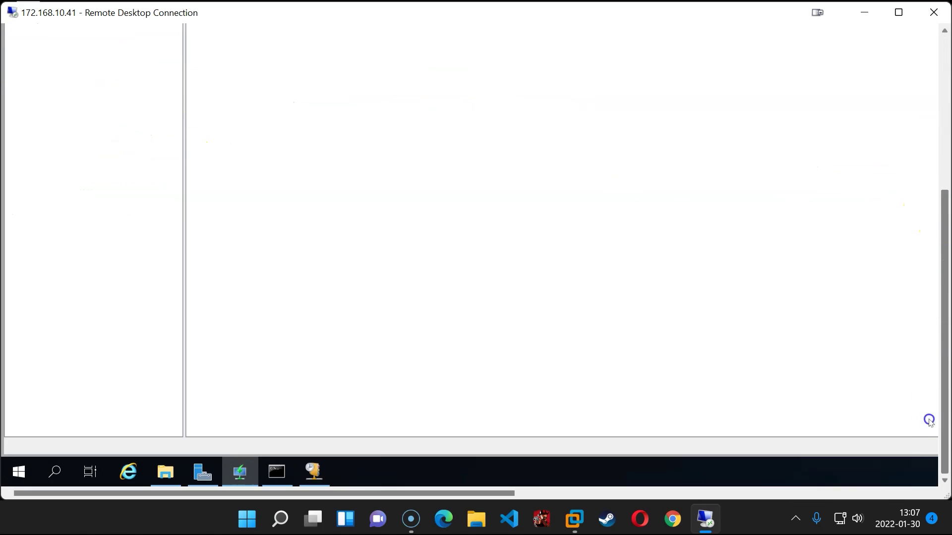
- Apply the 066/067 scope options and activate the 172.168.10.0 scope
{"action": "left_click", "coordinate": [314, 470]}
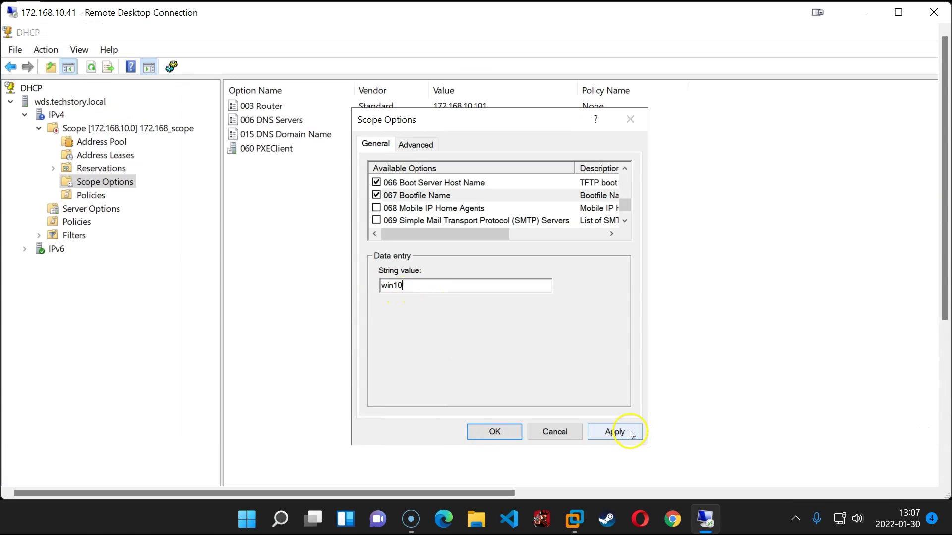
{"action": "left_click", "coordinate": [629, 433]}
{"action": "left_click", "coordinate": [494, 432]}
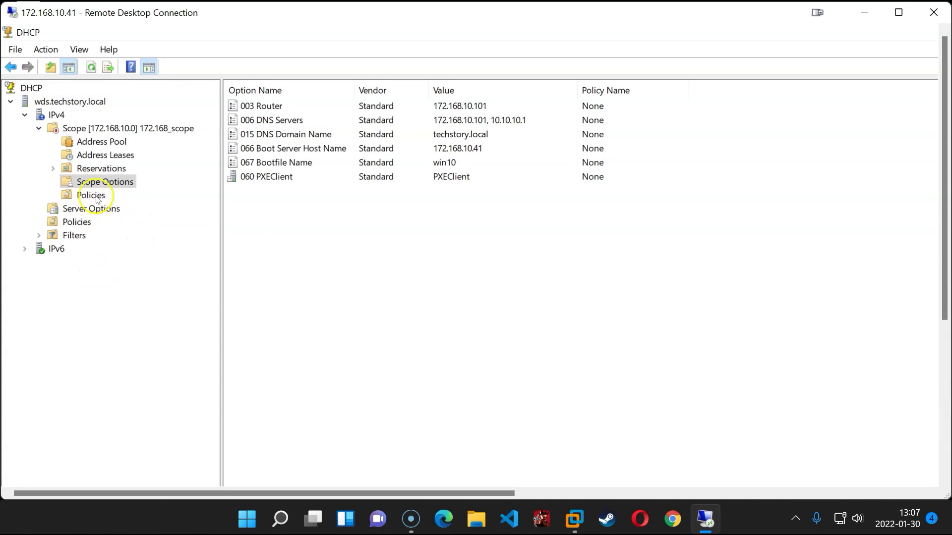
{"action": "left_click", "coordinate": [119, 129]}
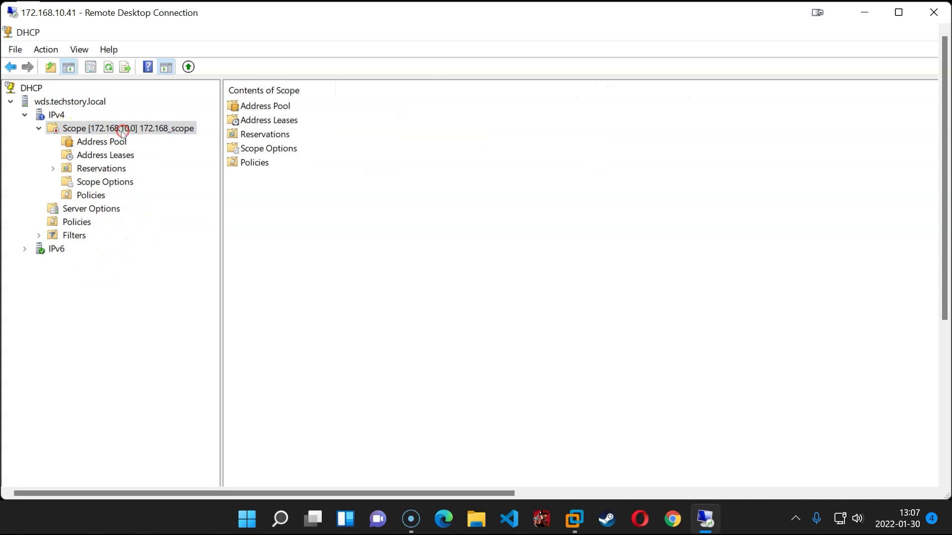
{"action": "right_click", "coordinate": [123, 130]}
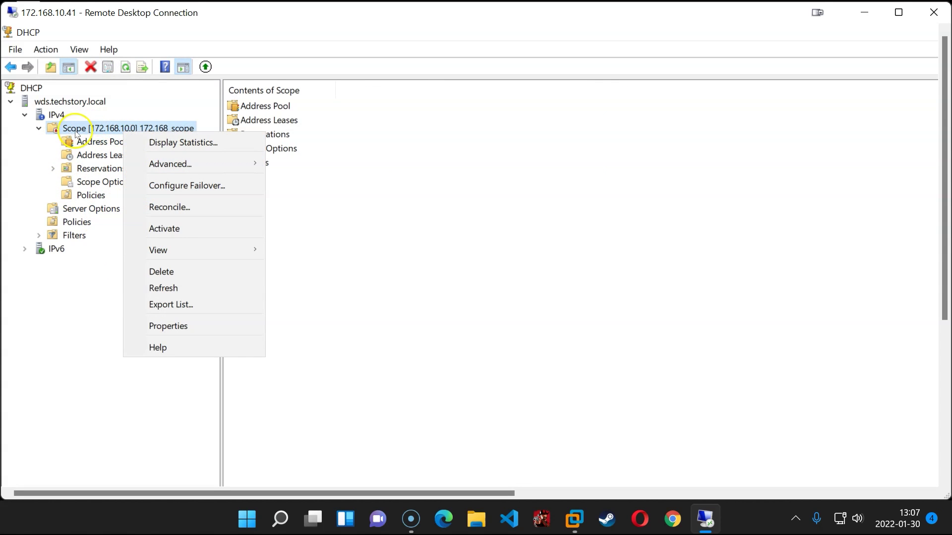
{"action": "left_click", "coordinate": [187, 228]}
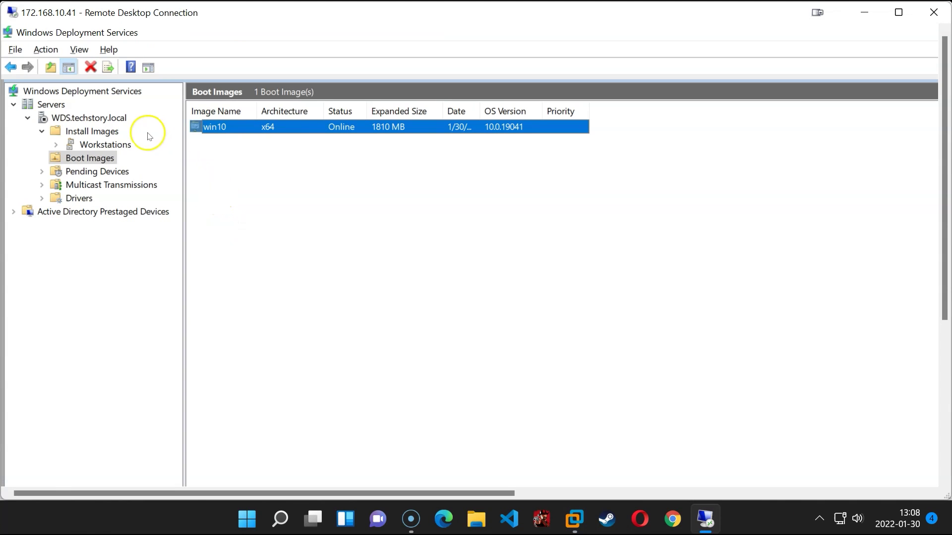
- Set the WDS.techstory.local PXE response policy to answer all client computers, known and unknown
{"action": "right_click", "coordinate": [114, 119]}
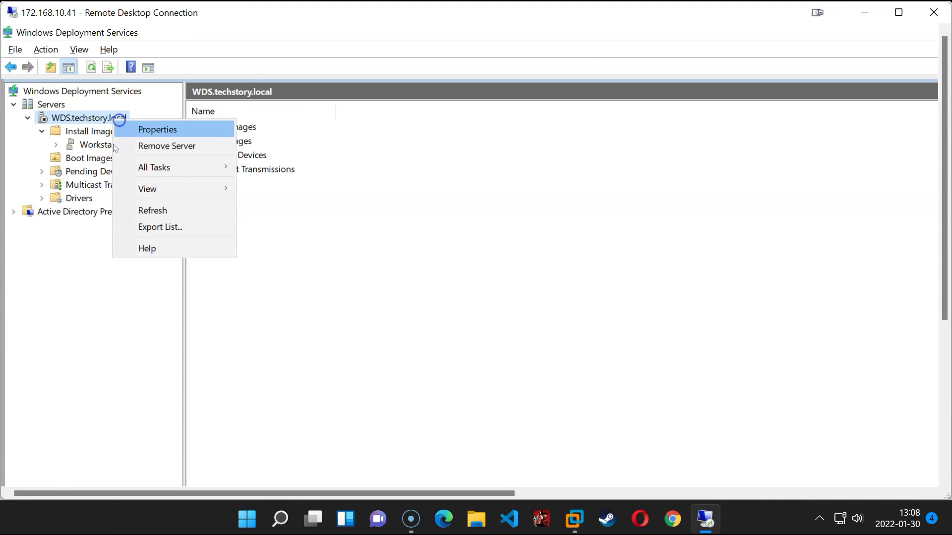
{"action": "left_click", "coordinate": [145, 131]}
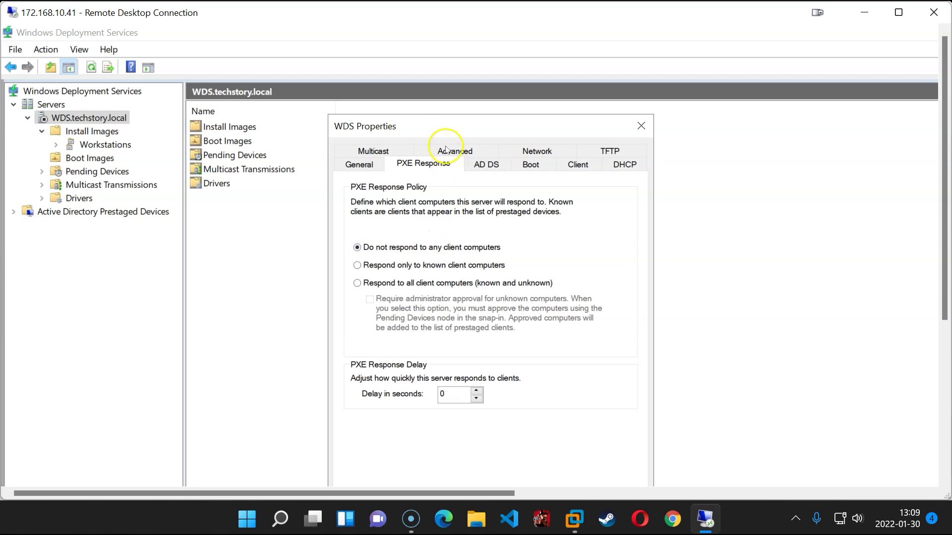
{"action": "left_click_drag", "start_coordinate": [455, 125], "coordinate": [442, 71]}
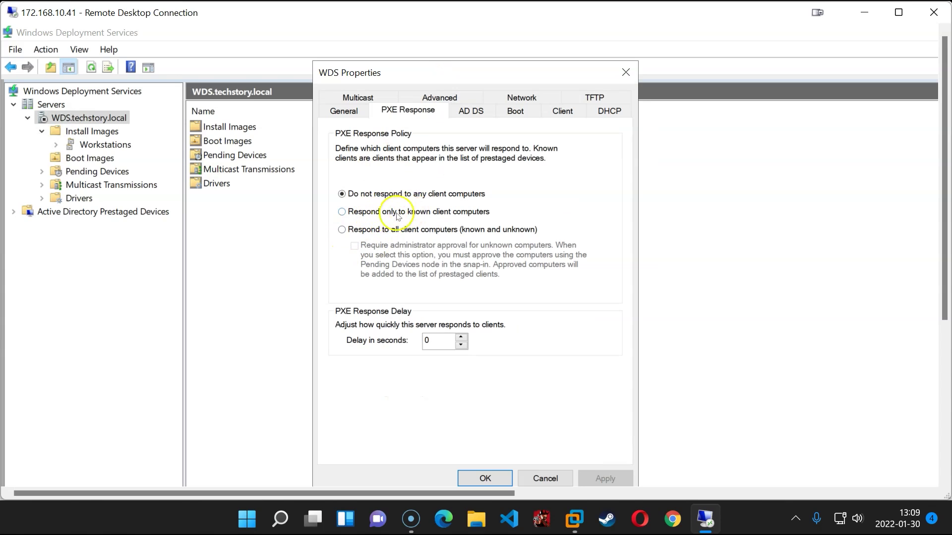
{"action": "left_click", "coordinate": [353, 230]}
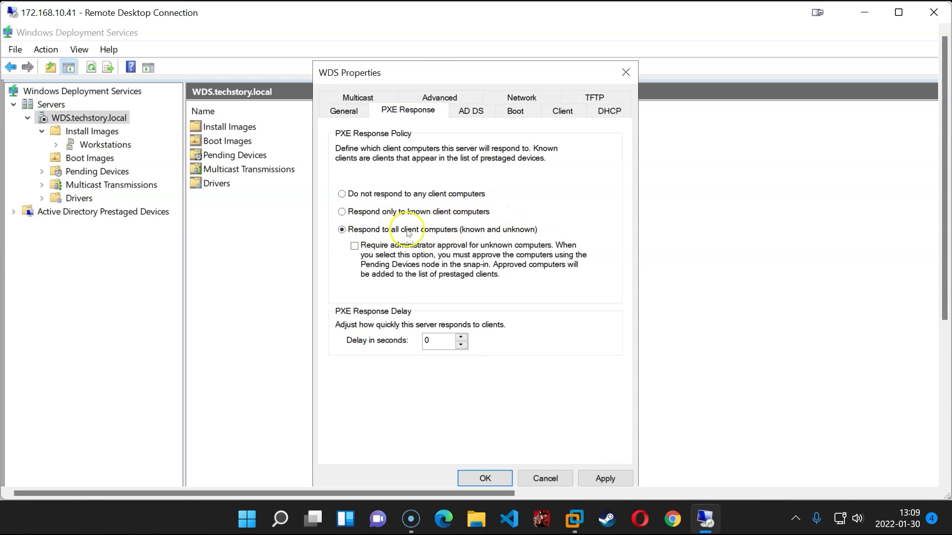
{"action": "left_click", "coordinate": [484, 479]}
{"action": "left_click", "coordinate": [574, 519]}
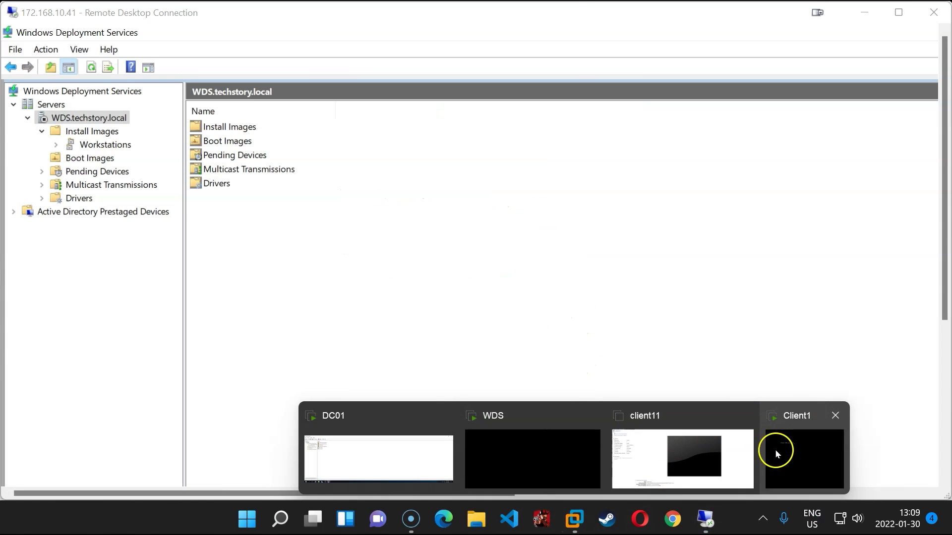
- PXE-boot Client1 via EFI Network from 172.168.10.41 until the Windows Setup locale page loads
{"action": "left_click", "coordinate": [790, 457]}
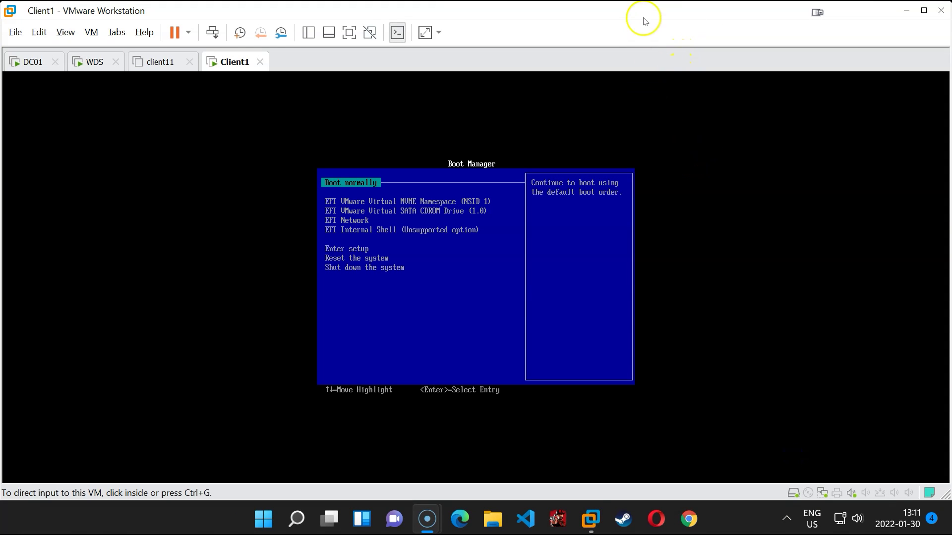
{"action": "left_click", "coordinate": [695, 199]}
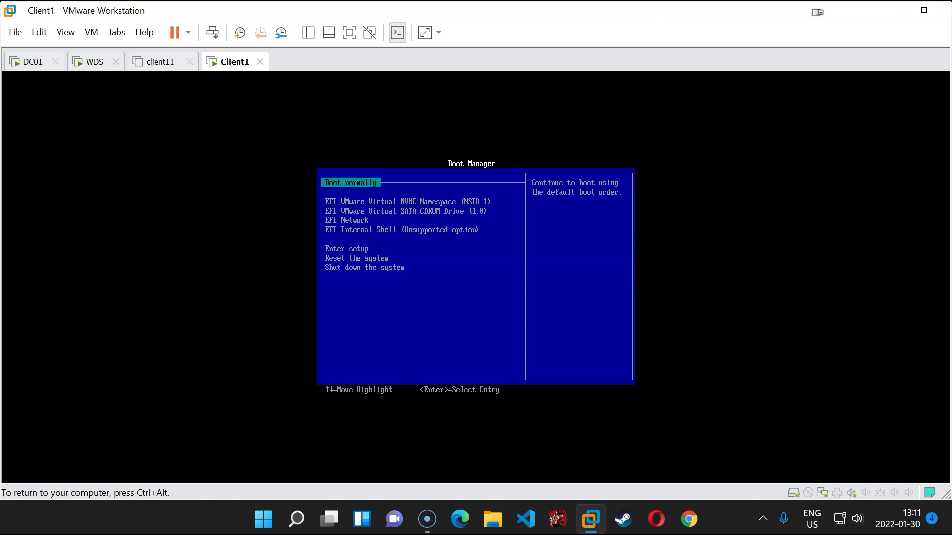
{"action": "key", "text": "Return"}
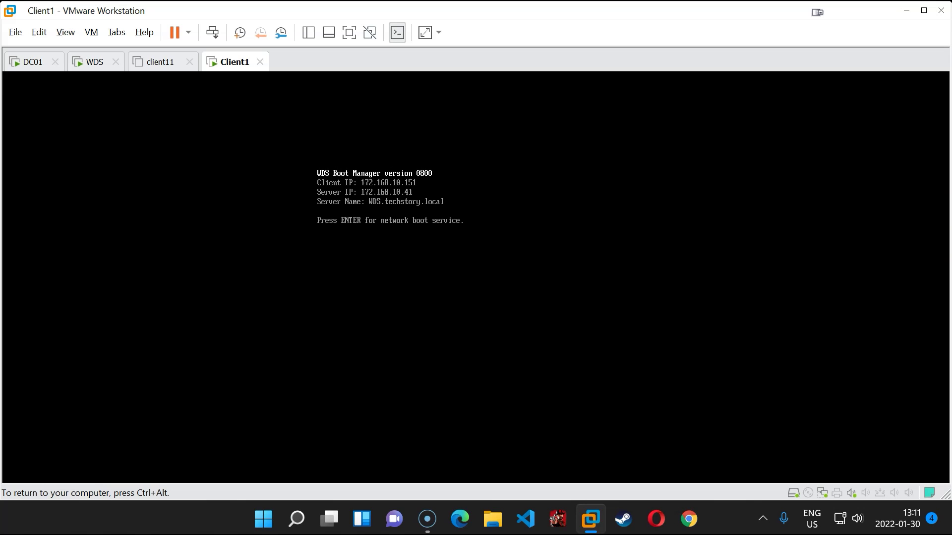
{"action": "key", "text": "Return"}
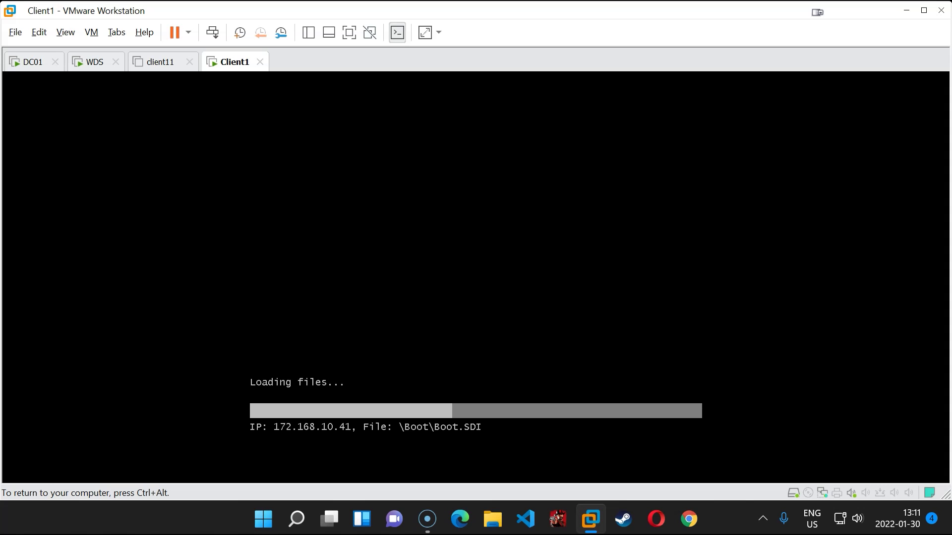
{"action": "left_click", "coordinate": [701, 198]}
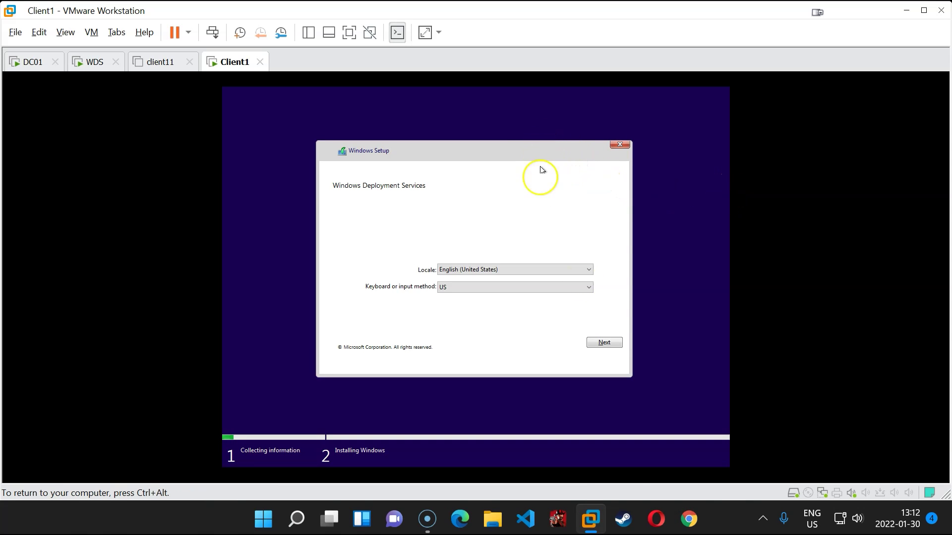
{"action": "key", "text": "ctrl+alt"}
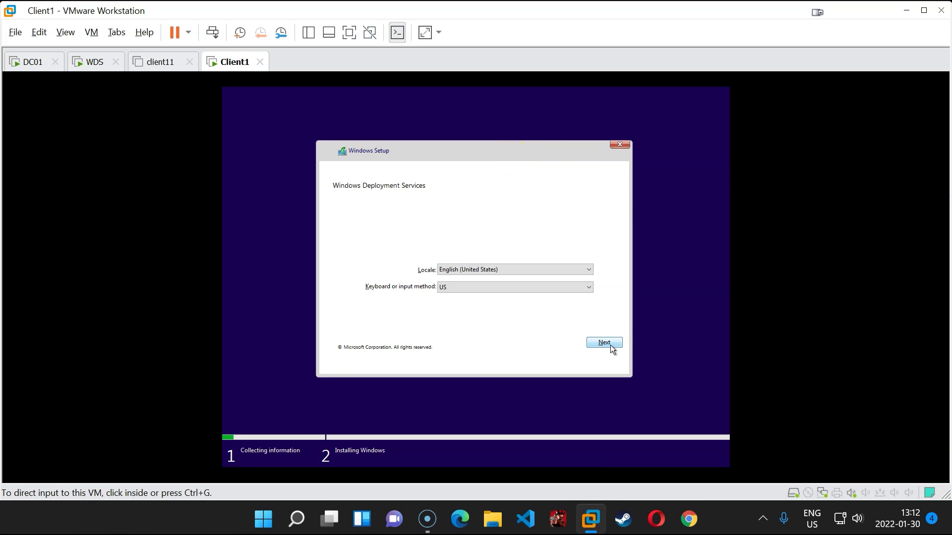